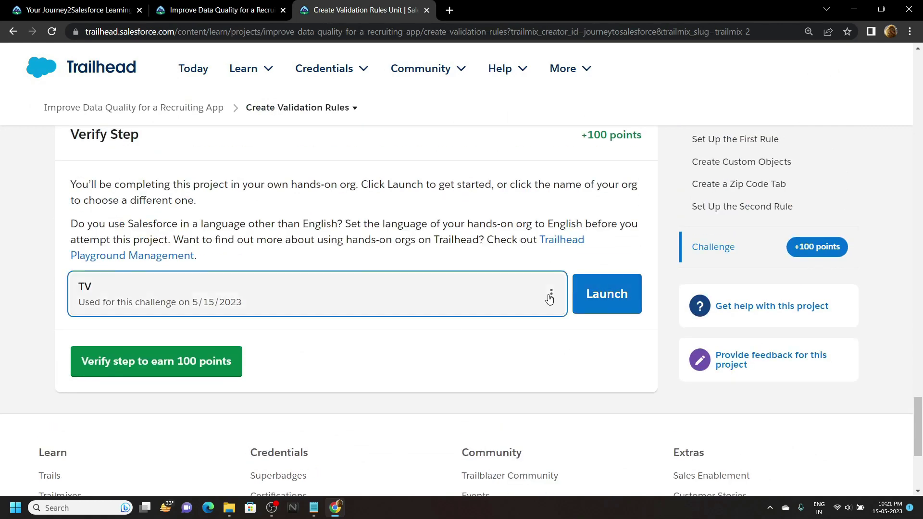
- Create and launch a new Trailhead playground named Resilient Koala Playground
{"action": "left_click", "coordinate": [551, 298]}
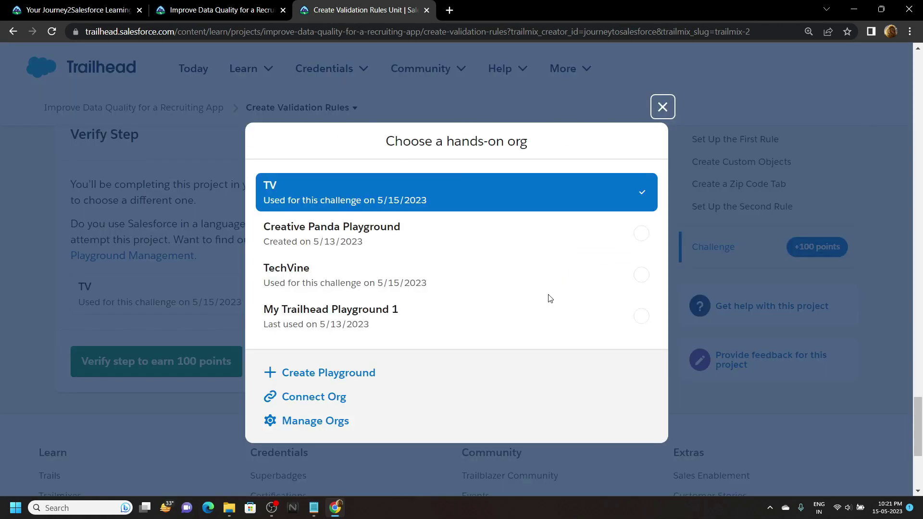
{"action": "left_click", "coordinate": [344, 375]}
{"action": "left_click", "coordinate": [452, 317]}
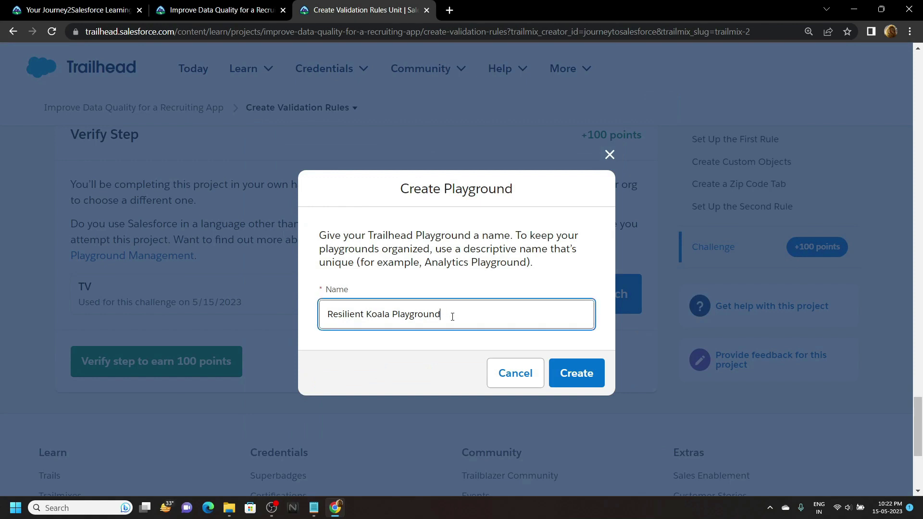
{"action": "left_click", "coordinate": [565, 375]}
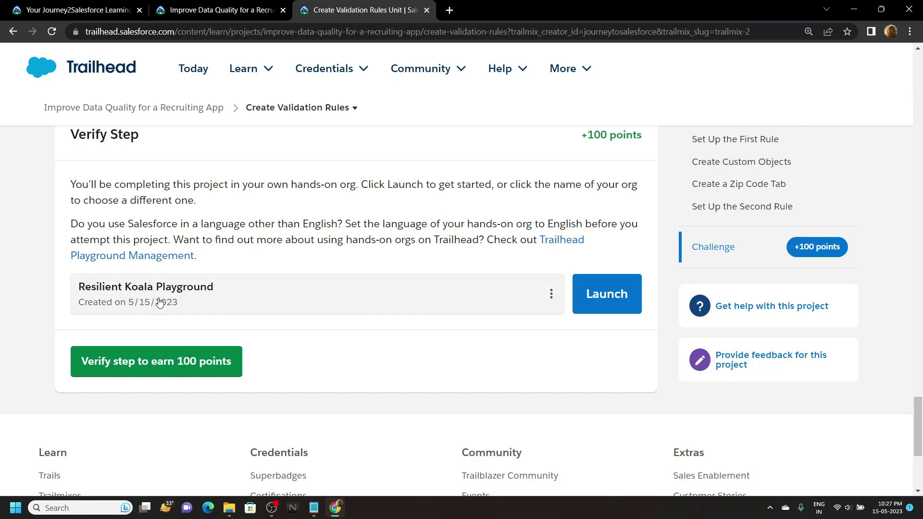
{"action": "left_click", "coordinate": [595, 306]}
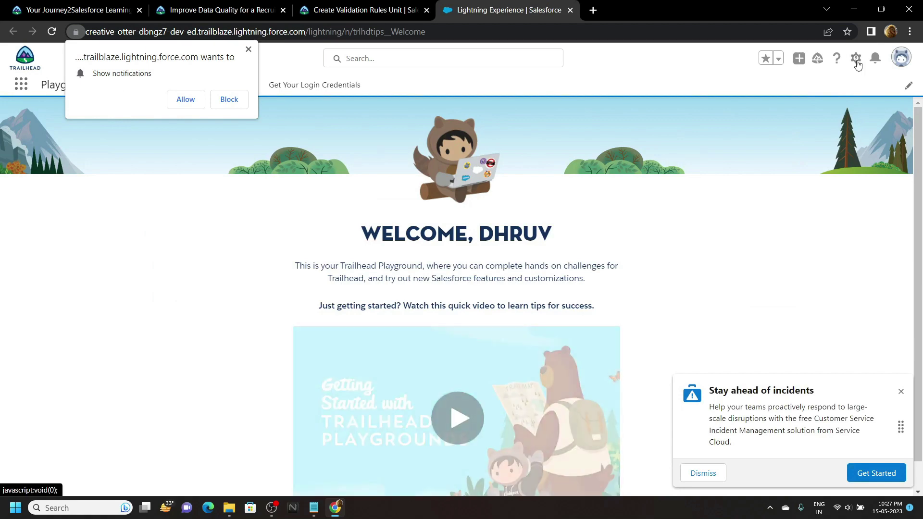
- Open Setup in the playground, close the welcome tab, allow notifications and dismiss Go Mobile
{"action": "left_click", "coordinate": [856, 59]}
{"action": "left_click", "coordinate": [801, 103]}
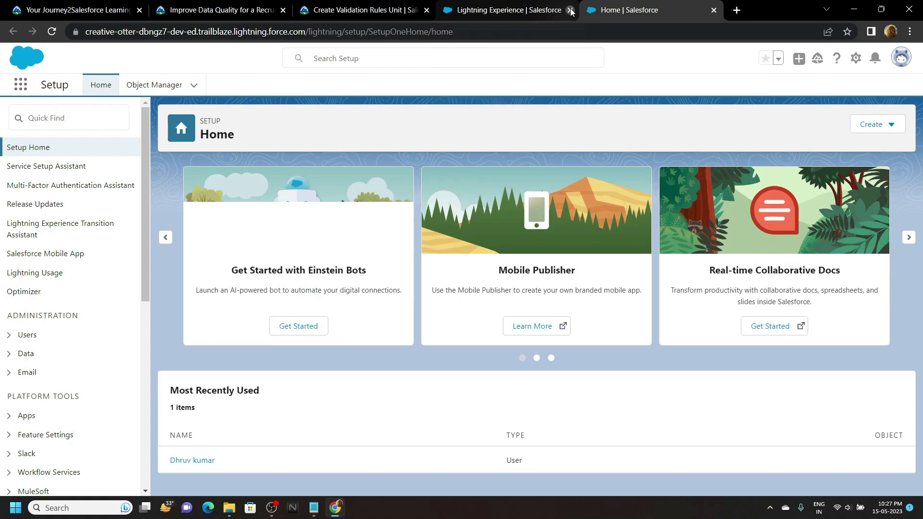
{"action": "left_click", "coordinate": [570, 10]}
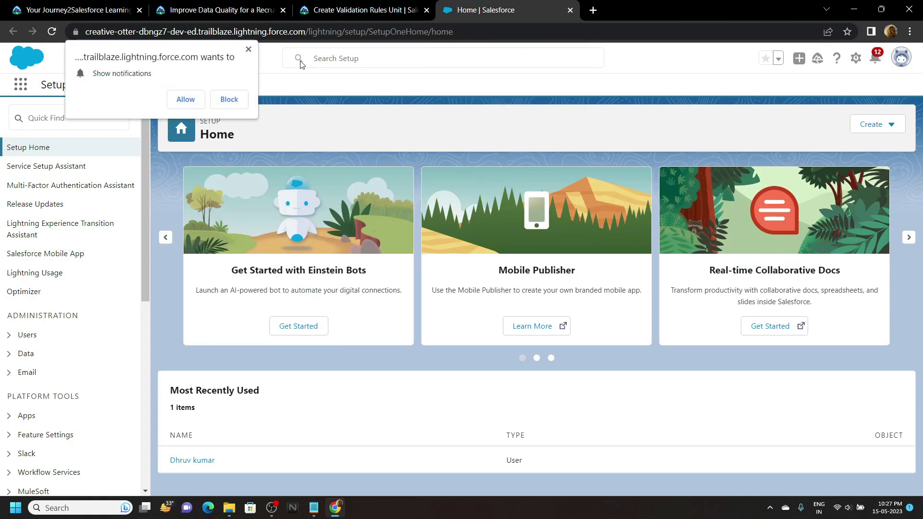
{"action": "left_click", "coordinate": [185, 99]}
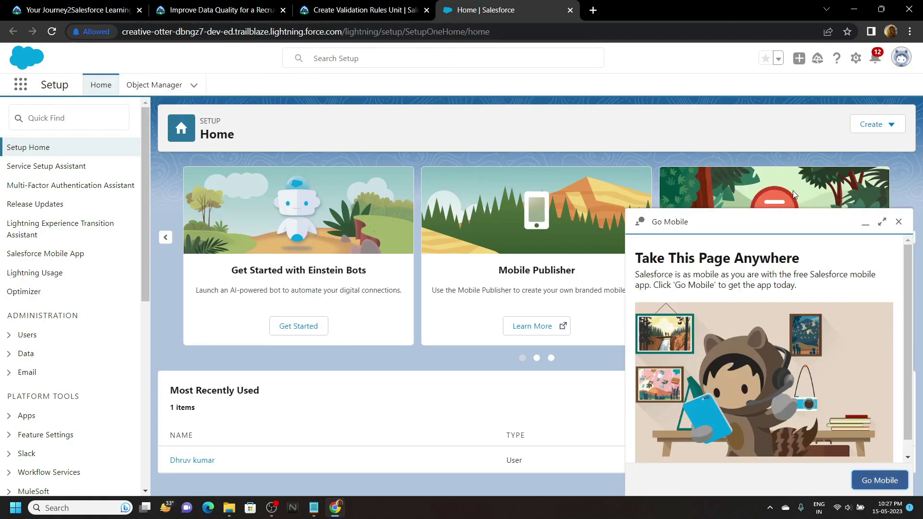
{"action": "left_click", "coordinate": [899, 222]}
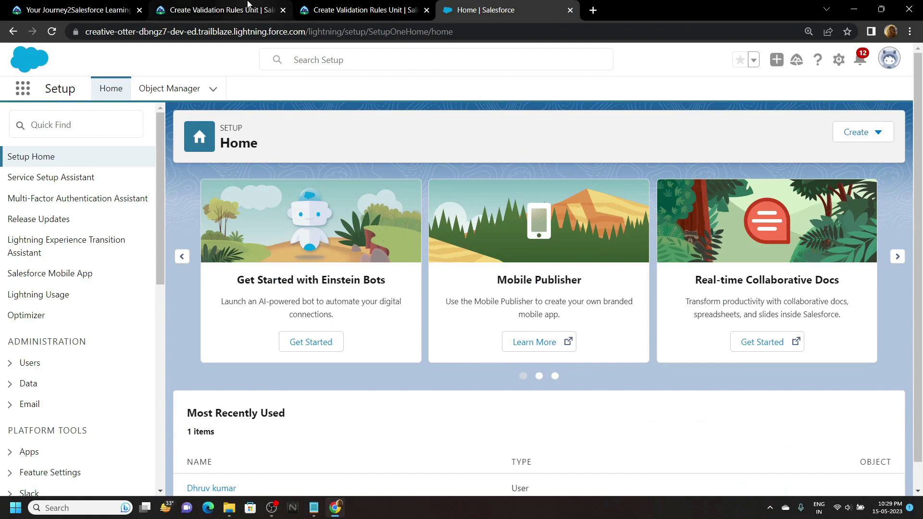
{"action": "left_click", "coordinate": [255, 9]}
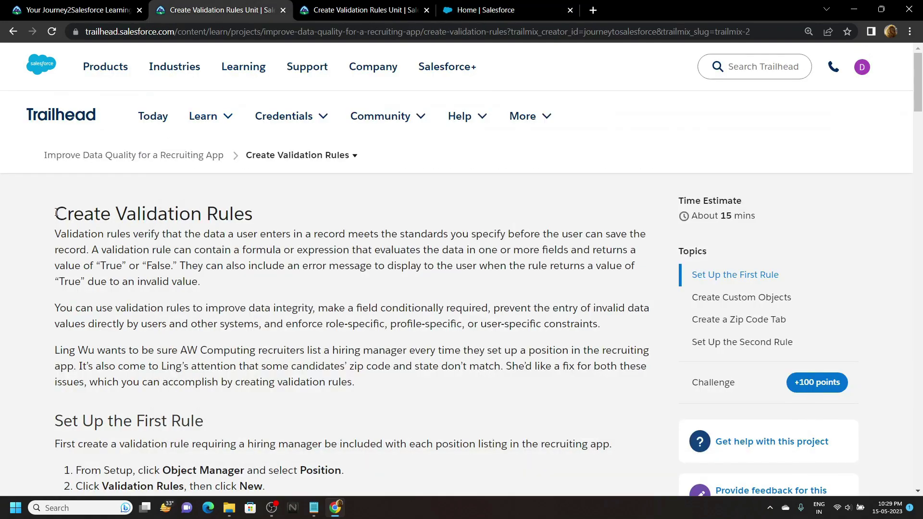
{"action": "left_click_drag", "start_coordinate": [66, 213], "coordinate": [251, 213]}
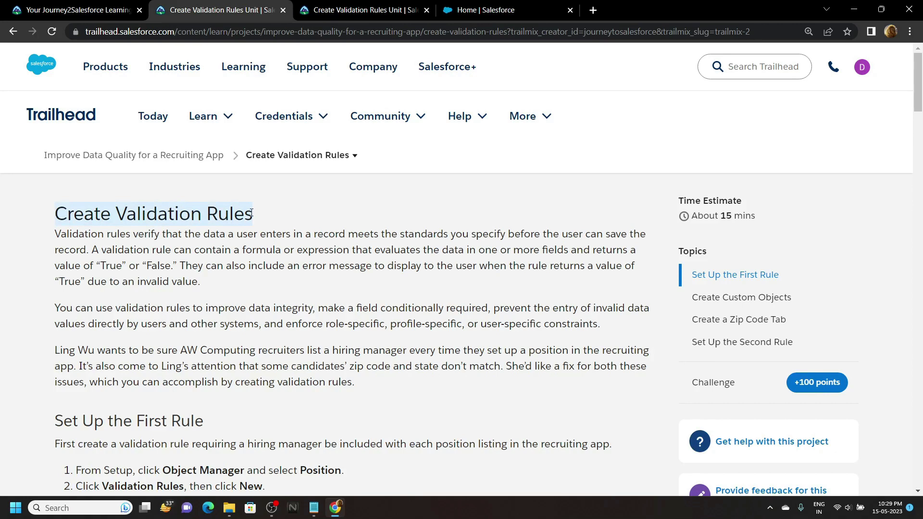
{"action": "key", "text": "End"}
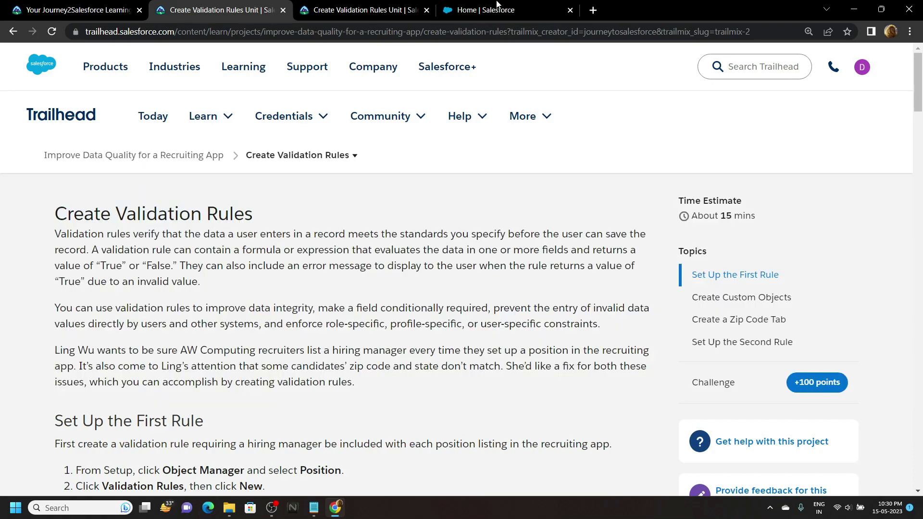
{"action": "left_click", "coordinate": [472, 11]}
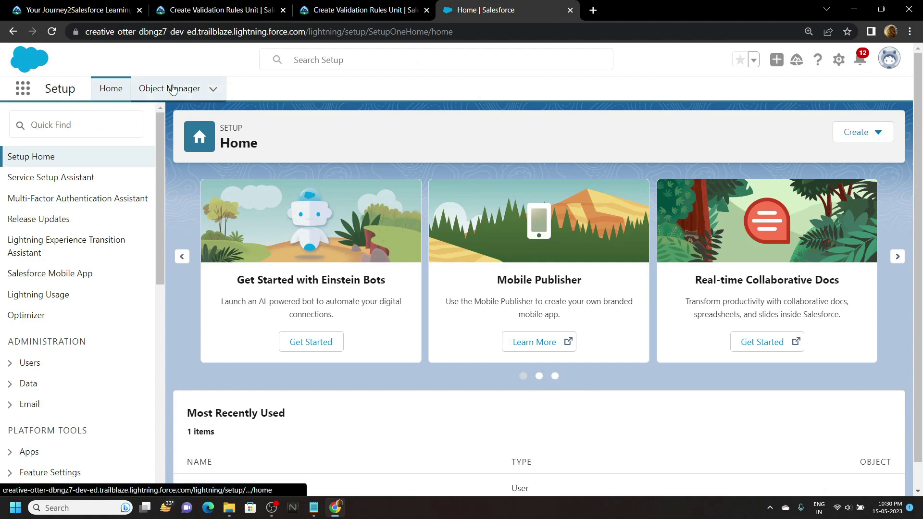
- Start a new custom object and copy the word Position from the task notes
{"action": "left_click", "coordinate": [178, 90]}
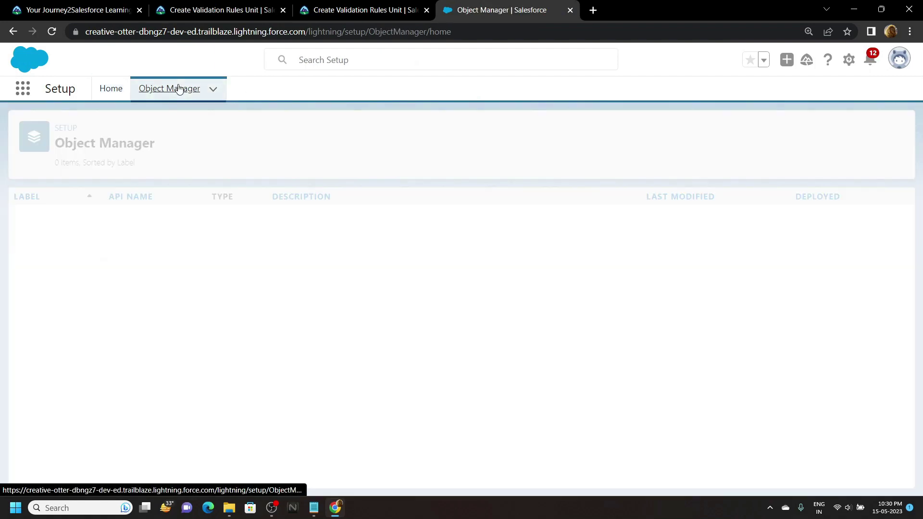
{"action": "left_click", "coordinate": [878, 139]}
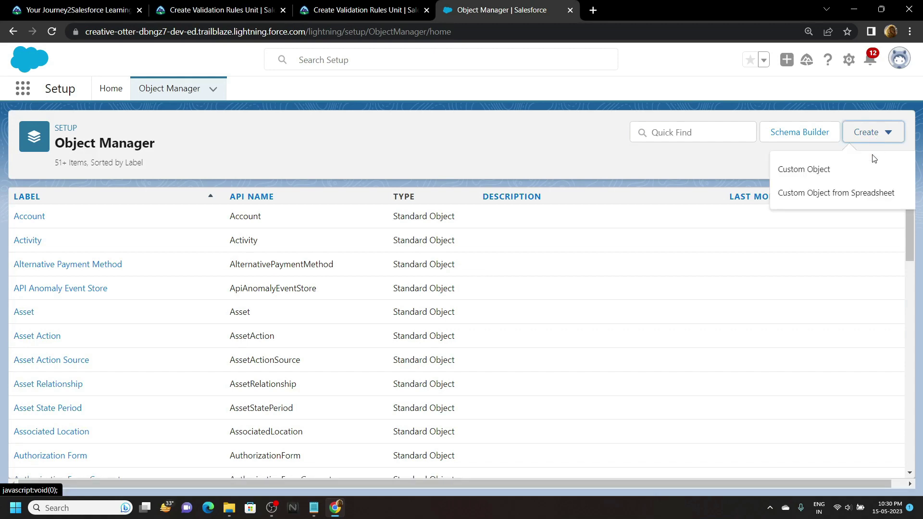
{"action": "left_click", "coordinate": [823, 168]}
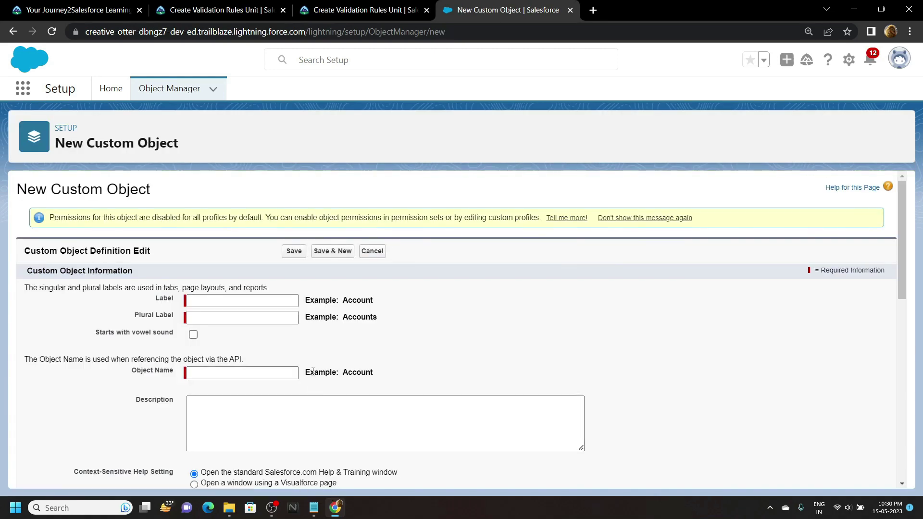
{"action": "left_click", "coordinate": [313, 508]}
{"action": "left_click", "coordinate": [284, 186]}
{"action": "left_click", "coordinate": [354, 184], "text": "shift"}
{"action": "right_click", "coordinate": [336, 188]}
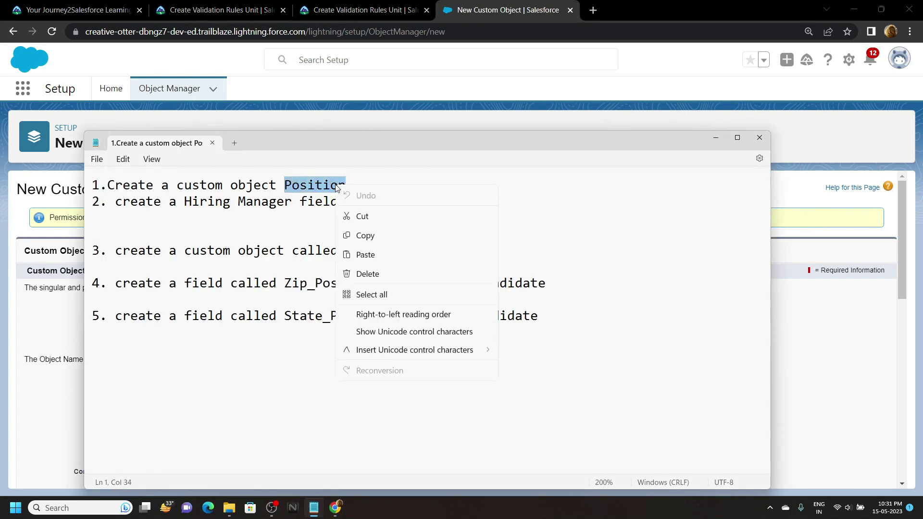
{"action": "left_click", "coordinate": [366, 234]}
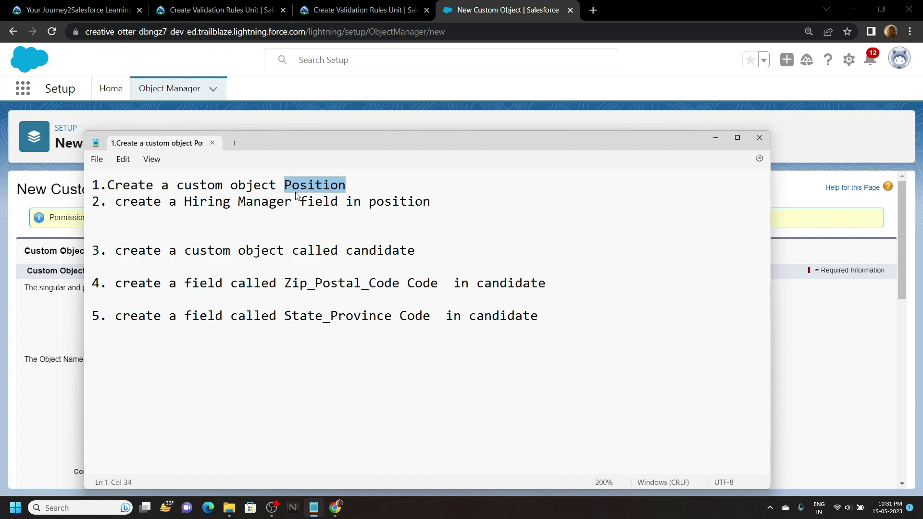
- Fill the label and plural label with Position and set Record Name to Position
{"action": "key", "text": "alt+Tab"}
{"action": "left_click", "coordinate": [197, 301]}
{"action": "key", "text": "ctrl+v"}
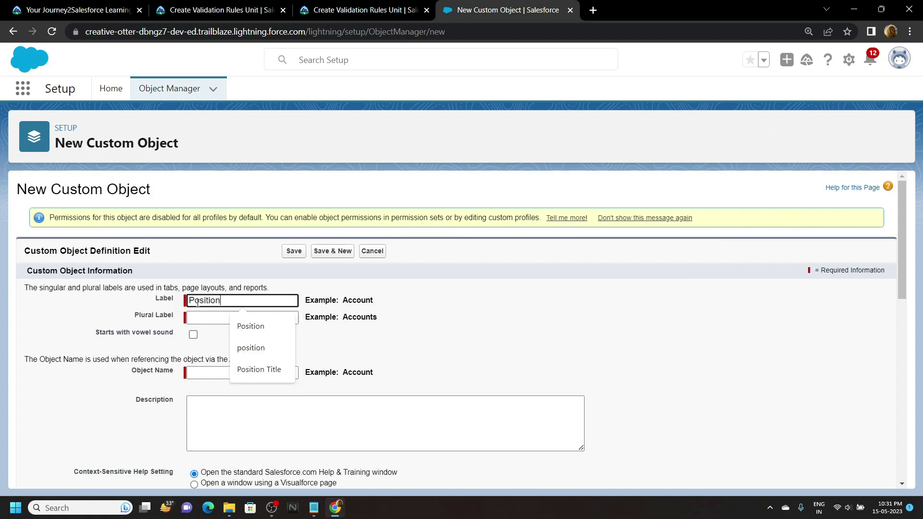
{"action": "left_click", "coordinate": [198, 313]}
{"action": "key", "text": "ctrl+v"}
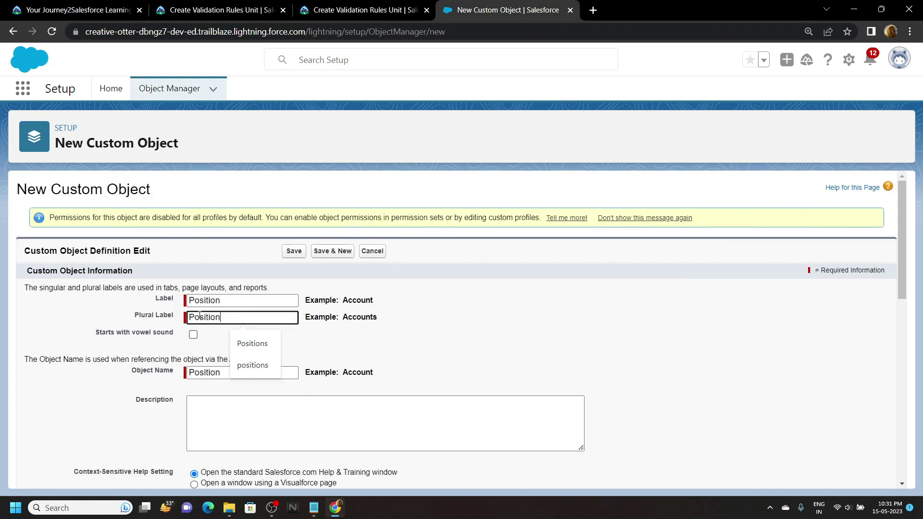
{"action": "left_click", "coordinate": [111, 360]}
{"action": "scroll", "coordinate": [195, 277], "scroll_direction": "down", "scroll_amount": 6}
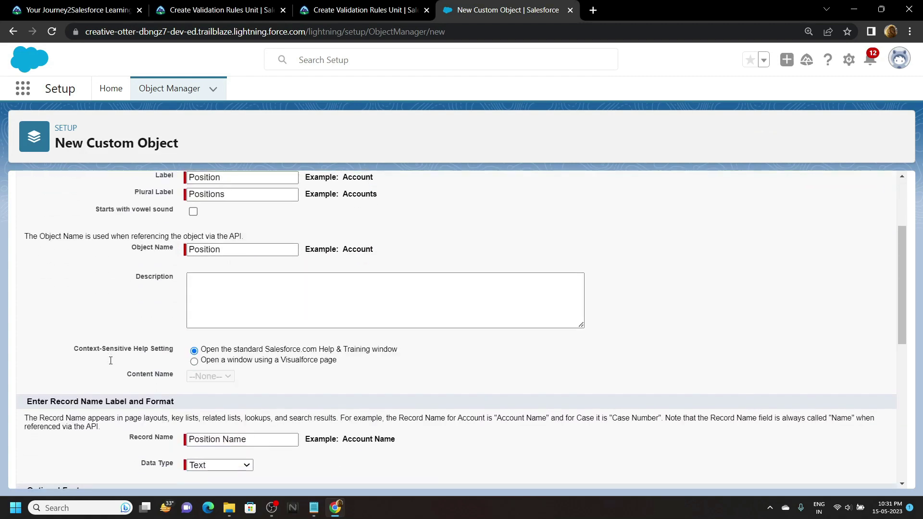
{"action": "left_click", "coordinate": [249, 260]}
{"action": "left_click_drag", "start_coordinate": [248, 260], "coordinate": [221, 261]}
{"action": "key", "text": "BackSpace"}
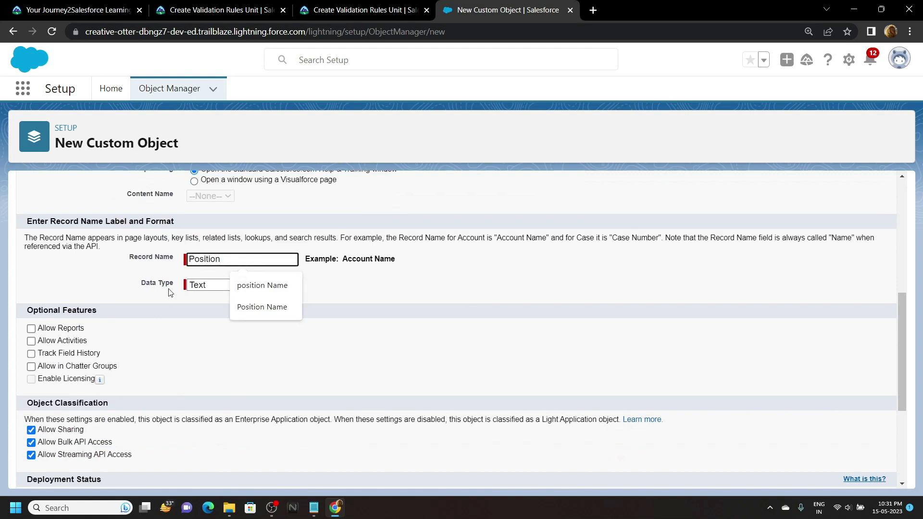
- Allow reports, activities, Chatter groups and search, then save the Position object
{"action": "scroll", "coordinate": [169, 292], "scroll_direction": "down", "scroll_amount": 2}
{"action": "left_click", "coordinate": [31, 257]}
{"action": "left_click", "coordinate": [31, 269]}
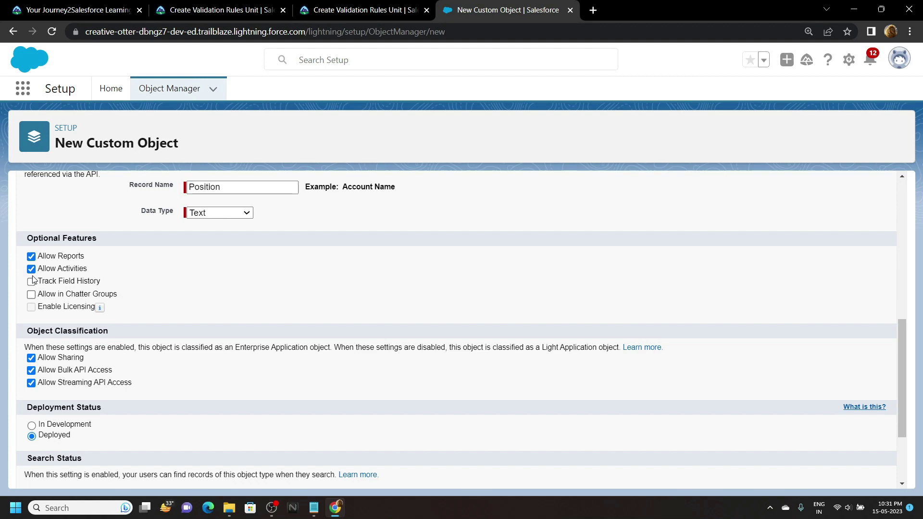
{"action": "left_click", "coordinate": [31, 295]}
{"action": "scroll", "coordinate": [31, 294], "scroll_direction": "down", "scroll_amount": 2}
{"action": "left_click", "coordinate": [30, 386]}
{"action": "left_click", "coordinate": [292, 473]}
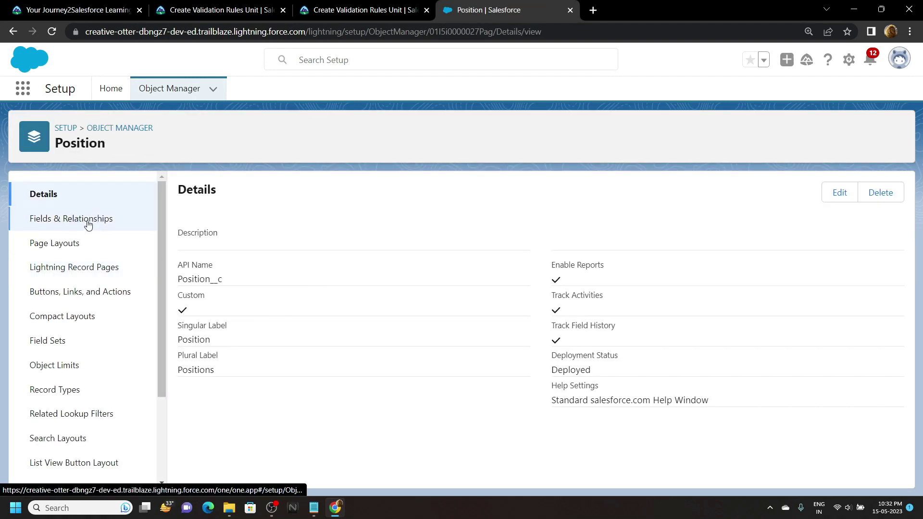
- Start a new Text field on the Position object
{"action": "left_click", "coordinate": [86, 224]}
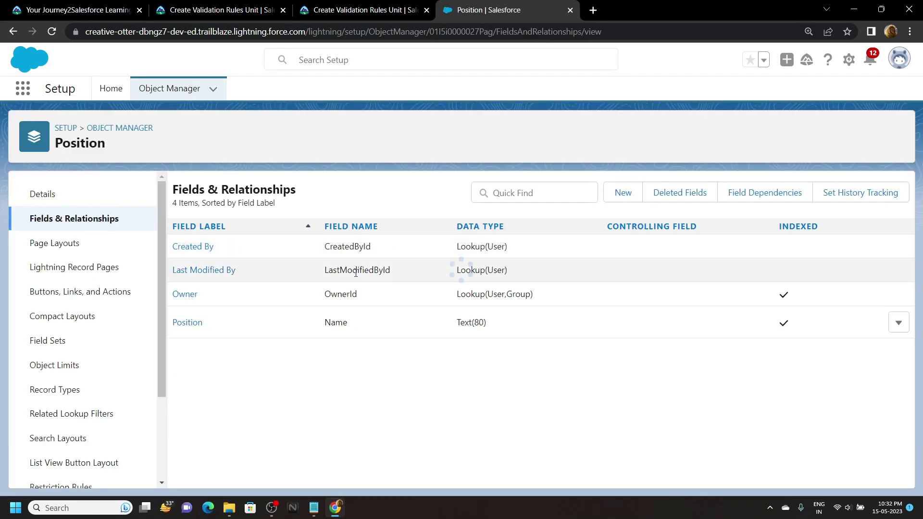
{"action": "left_click", "coordinate": [622, 192]}
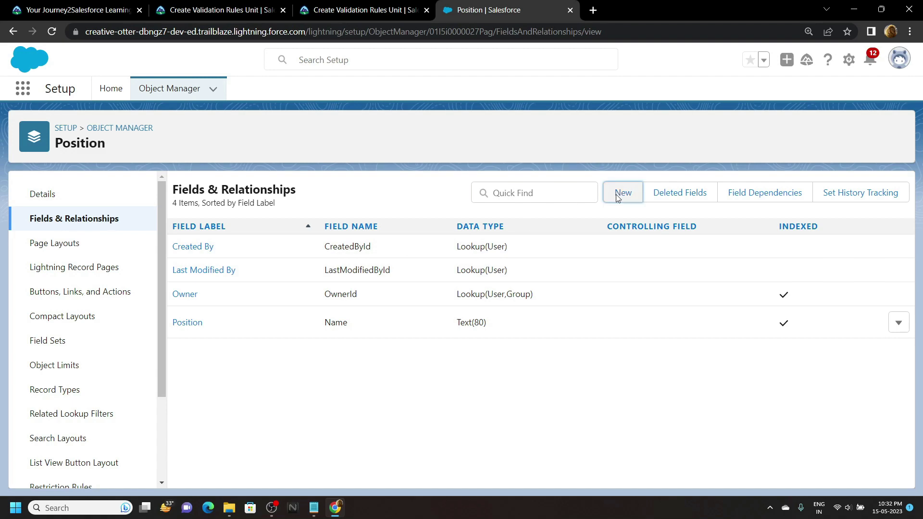
{"action": "scroll", "coordinate": [324, 321], "scroll_direction": "down", "scroll_amount": 6}
{"action": "scroll", "coordinate": [323, 322], "scroll_direction": "down", "scroll_amount": 3}
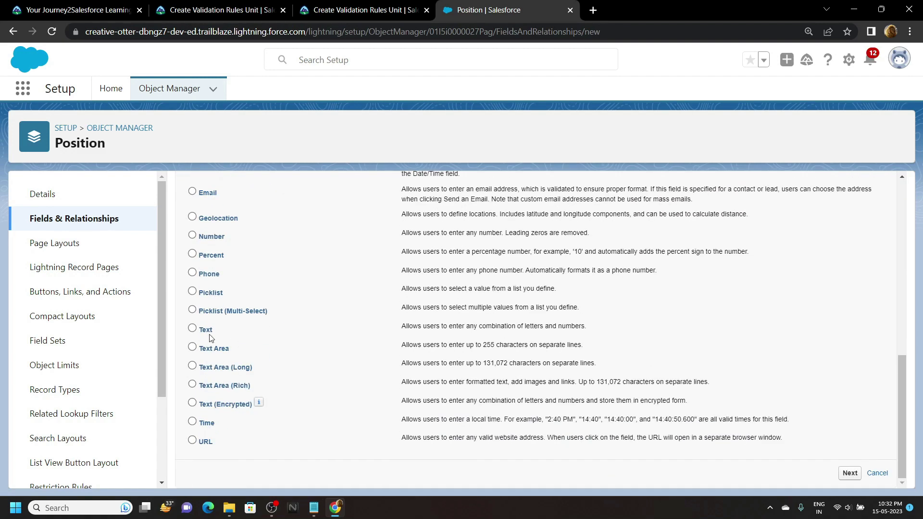
{"action": "left_click", "coordinate": [853, 474]}
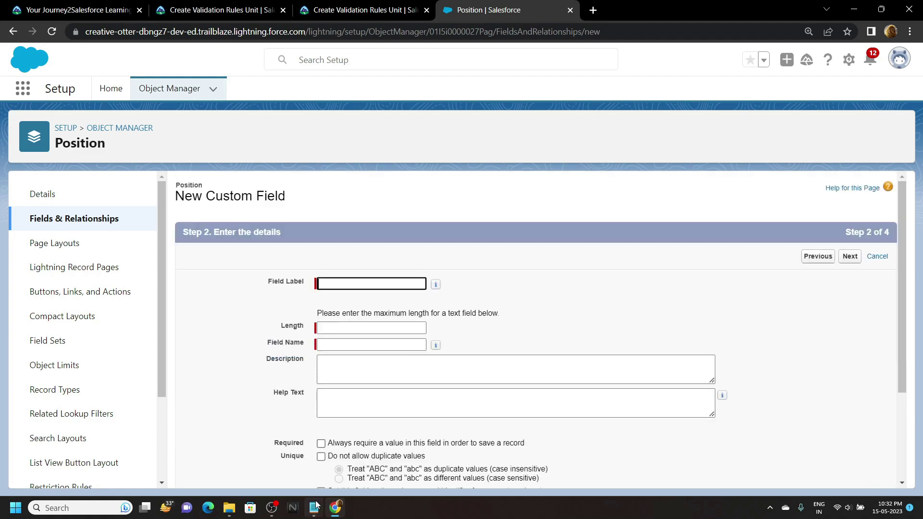
- Enter Hiring Manager as the field label with a length of 255
{"action": "key", "text": "alt+Tab"}
{"action": "left_click_drag", "start_coordinate": [185, 206], "coordinate": [291, 208]}
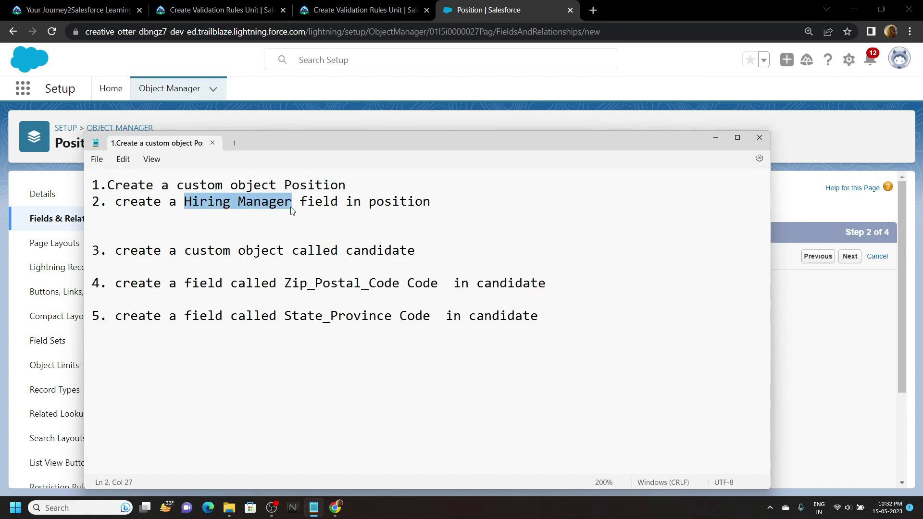
{"action": "key", "text": "alt+Tab"}
{"action": "key", "text": "ctrl+v"}
{"action": "key", "text": "Tab"}
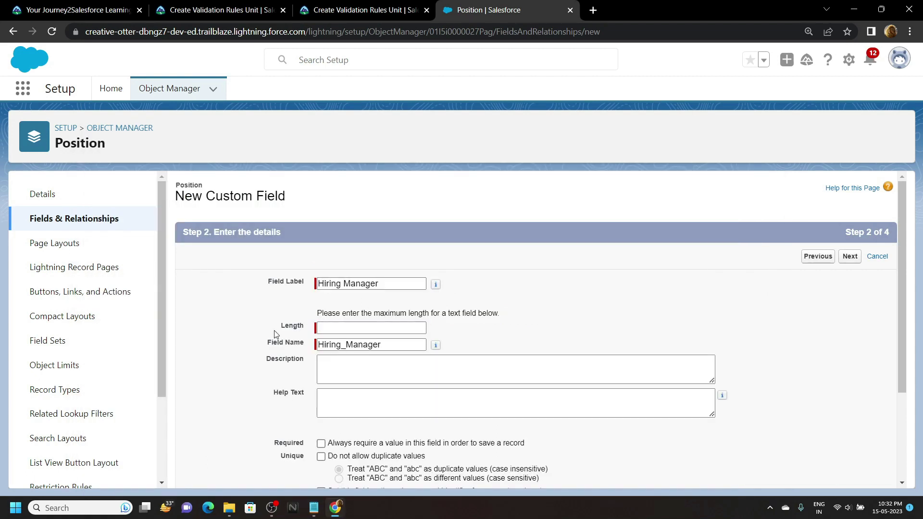
{"action": "left_click", "coordinate": [349, 329]}
{"action": "type", "text": "255"}
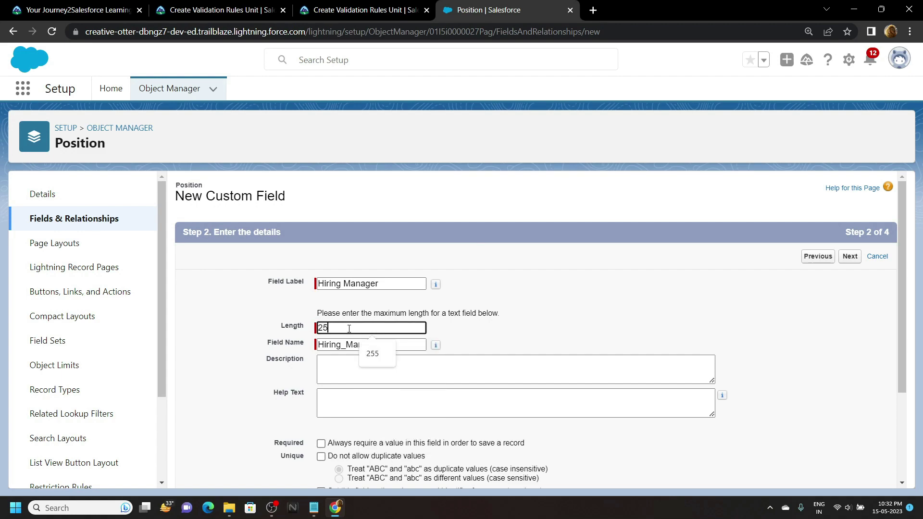
{"action": "left_click", "coordinate": [277, 388]}
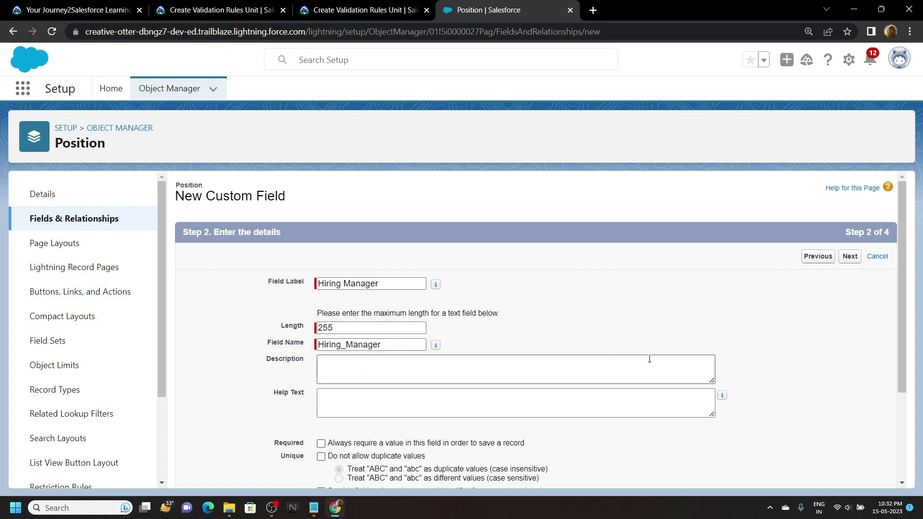
- Keep default field-level security and Position Layout, and save the Hiring Manager field
{"action": "scroll", "coordinate": [613, 342], "scroll_direction": "down", "scroll_amount": 3}
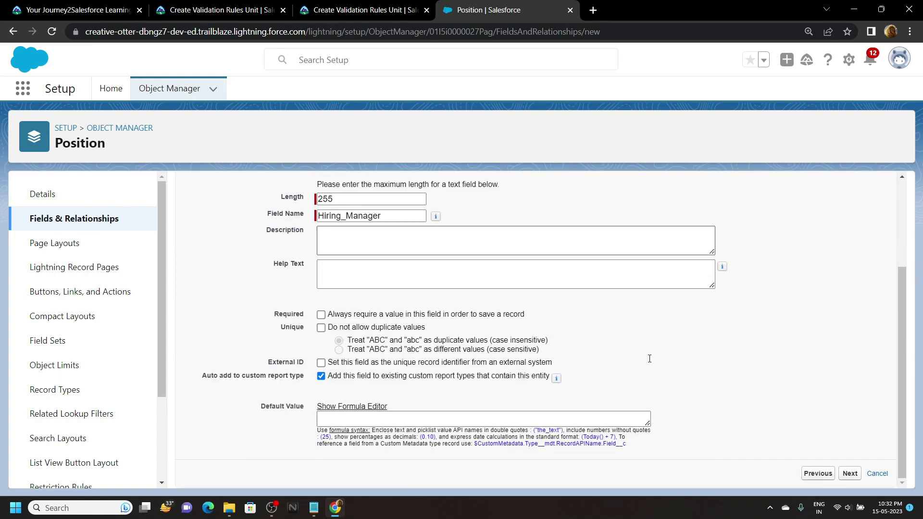
{"action": "left_click", "coordinate": [847, 471]}
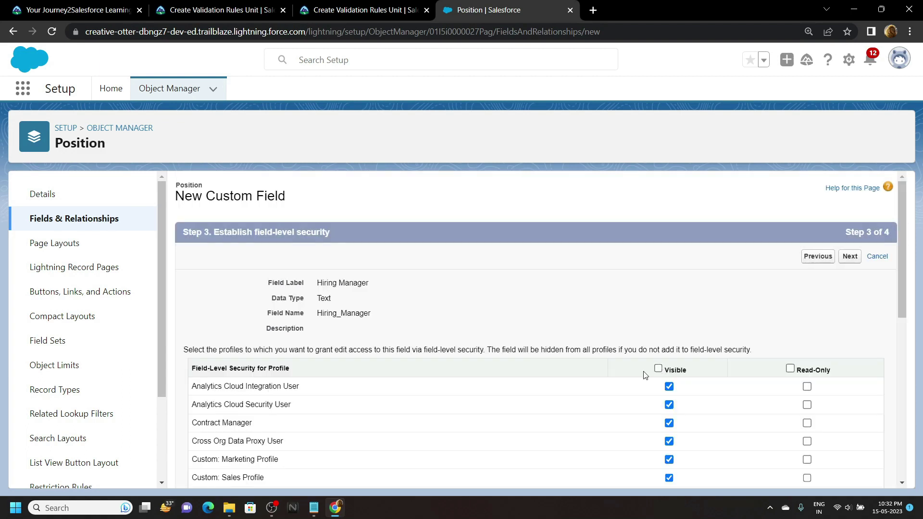
{"action": "left_click", "coordinate": [851, 257]}
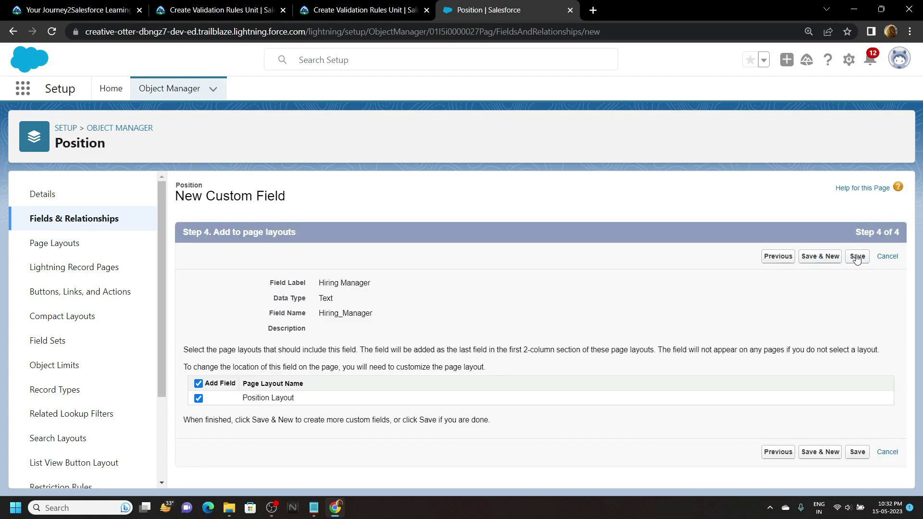
{"action": "left_click", "coordinate": [864, 259]}
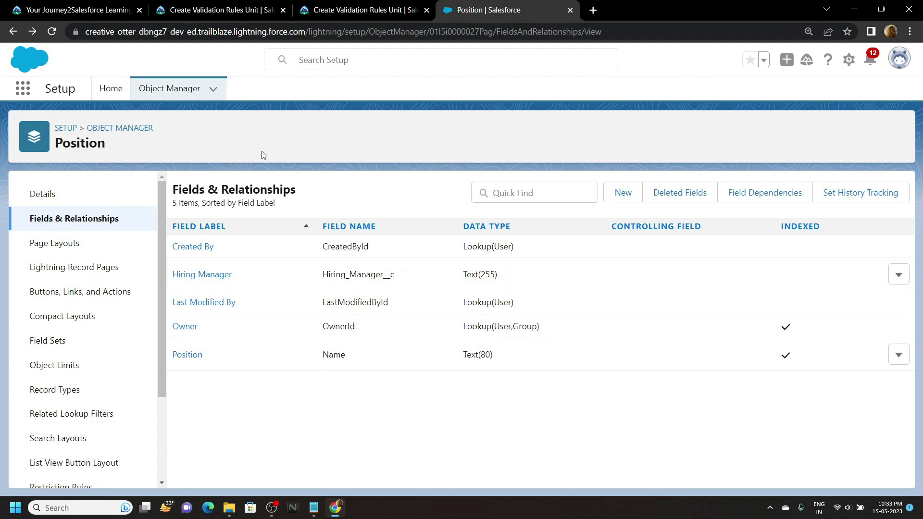
- Start a new custom object and copy the word Candidate from the task notes
{"action": "left_click", "coordinate": [182, 87]}
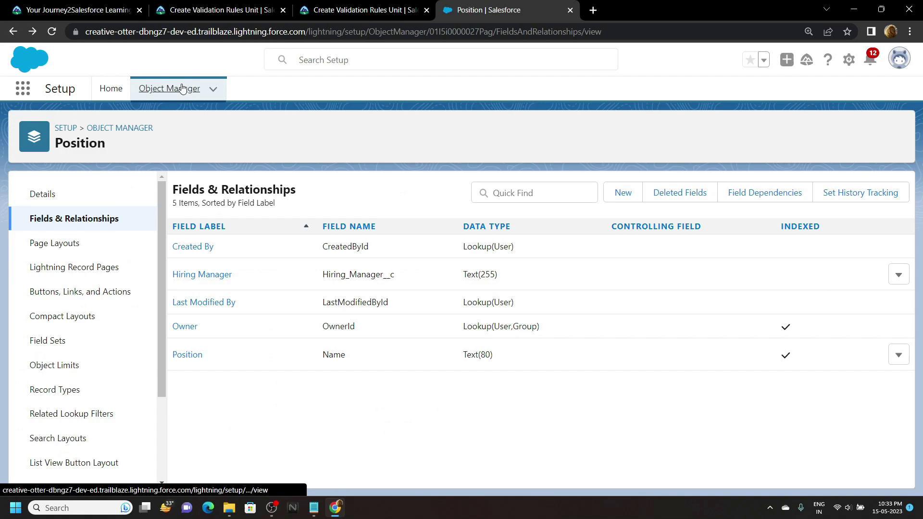
{"action": "left_click", "coordinate": [877, 139]}
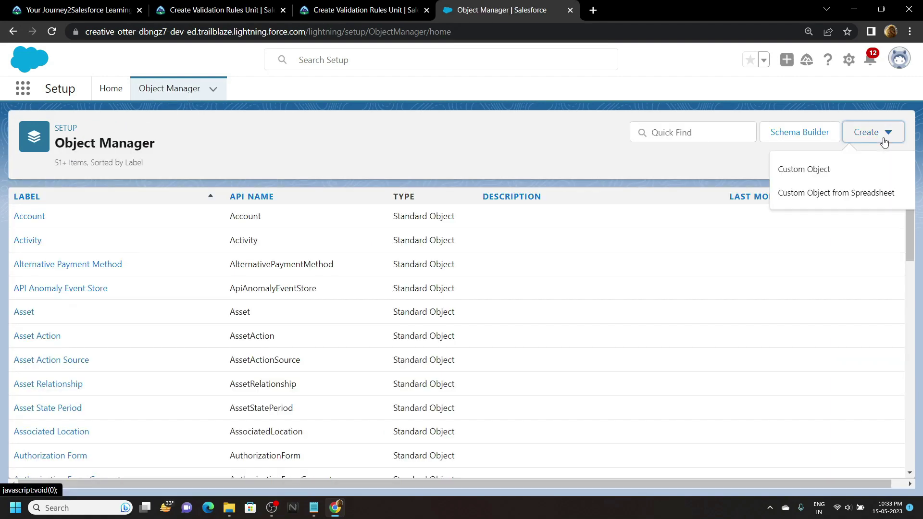
{"action": "left_click", "coordinate": [819, 176]}
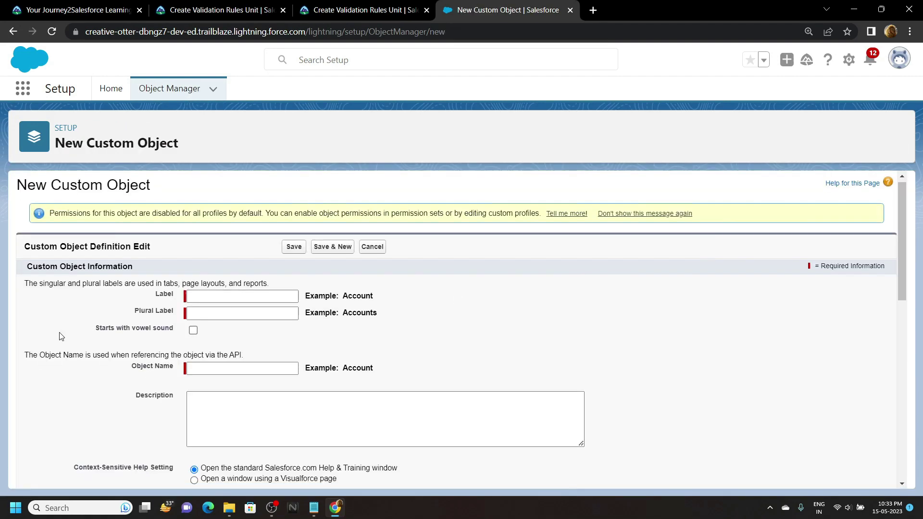
{"action": "key", "text": "alt+Tab"}
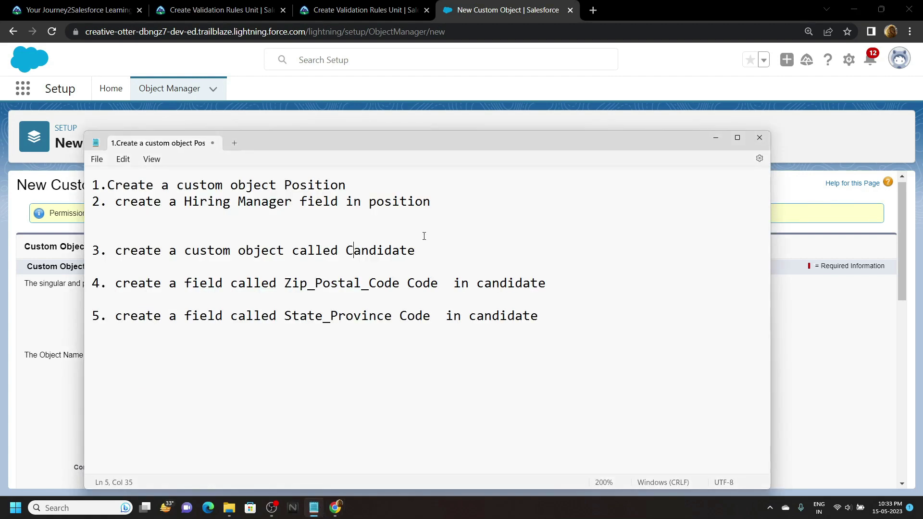
{"action": "left_click_drag", "start_coordinate": [346, 250], "coordinate": [424, 249]}
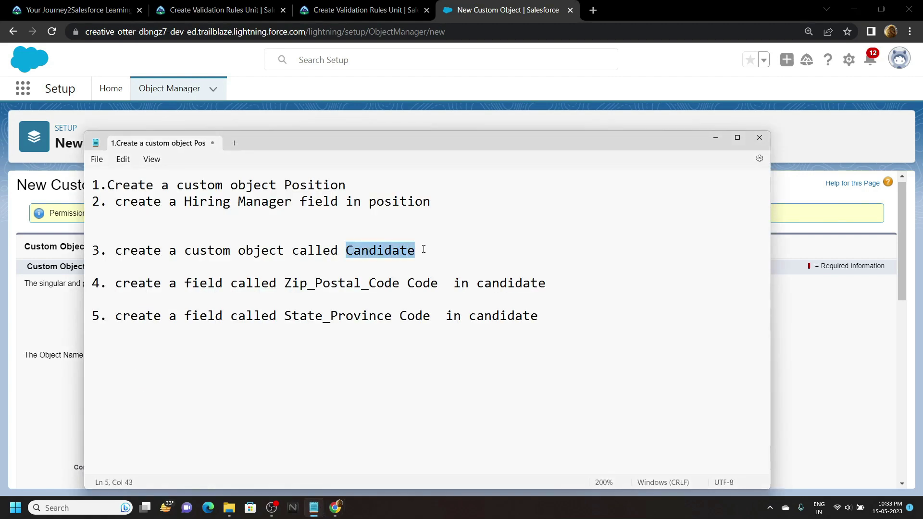
{"action": "key", "text": "ctrl+c"}
{"action": "key", "text": "alt+Tab"}
- Set label Candidate, plural label Candidates, and Record Name Candidate
{"action": "left_click", "coordinate": [214, 297]}
{"action": "key", "text": "ctrl+v"}
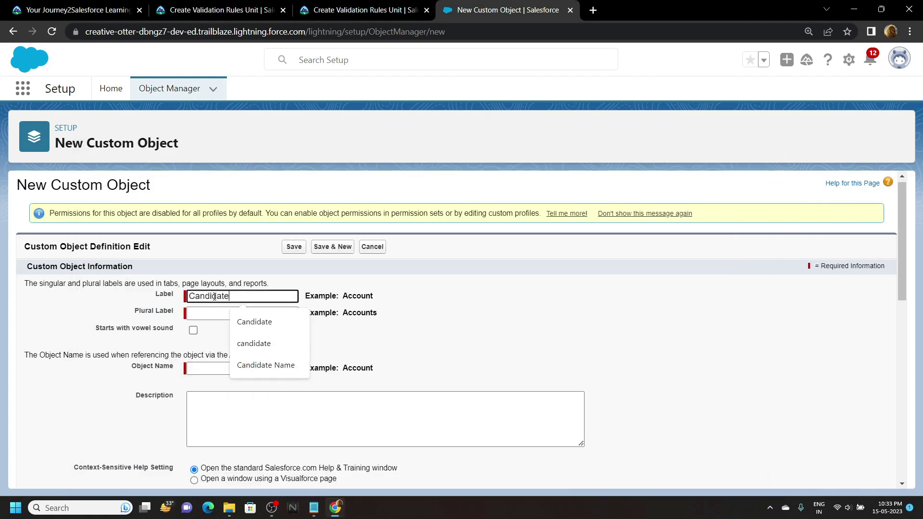
{"action": "left_click", "coordinate": [211, 312]}
{"action": "key", "text": "ctrl+v"}
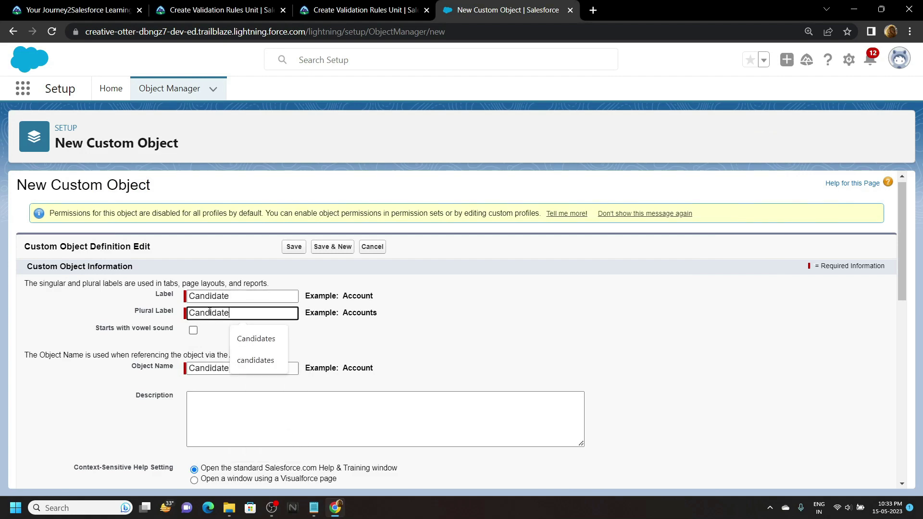
{"action": "type", "text": "s"}
{"action": "left_click", "coordinate": [153, 394]}
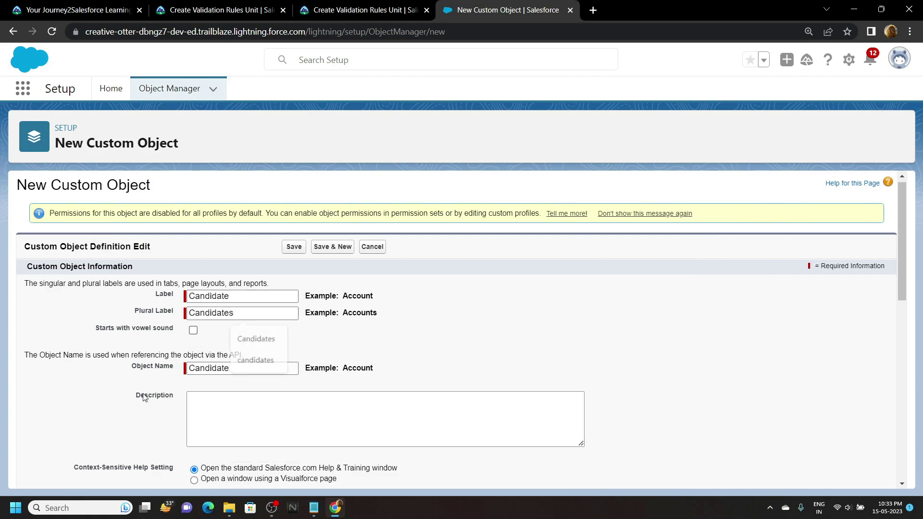
{"action": "scroll", "coordinate": [143, 393], "scroll_direction": "down", "scroll_amount": 5}
{"action": "left_click_drag", "start_coordinate": [269, 289], "coordinate": [231, 292]}
{"action": "key", "text": "BackSpace"}
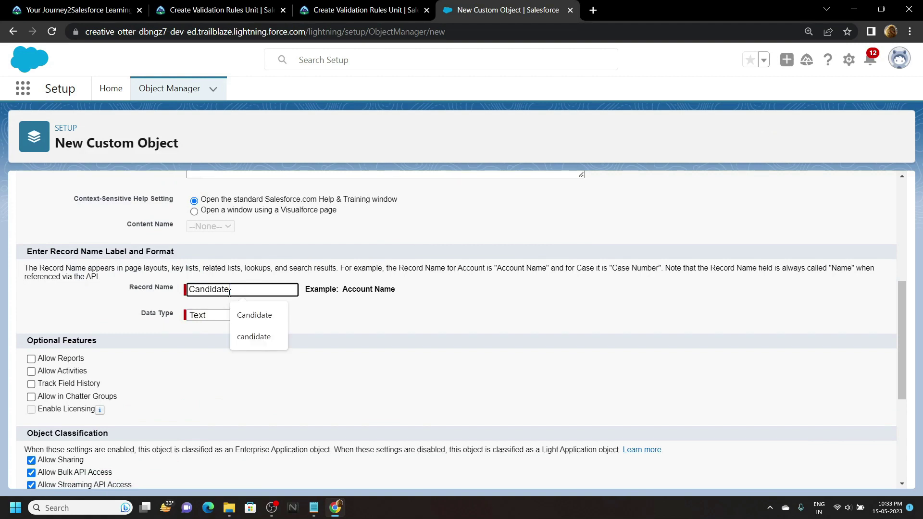
- Enable reports, activities, field history, Chatter groups and search, then save Candidate
{"action": "scroll", "coordinate": [229, 293], "scroll_direction": "down", "scroll_amount": 1}
{"action": "left_click", "coordinate": [31, 301]}
{"action": "left_click", "coordinate": [31, 302]}
{"action": "left_click", "coordinate": [30, 314]}
{"action": "left_click", "coordinate": [30, 327]}
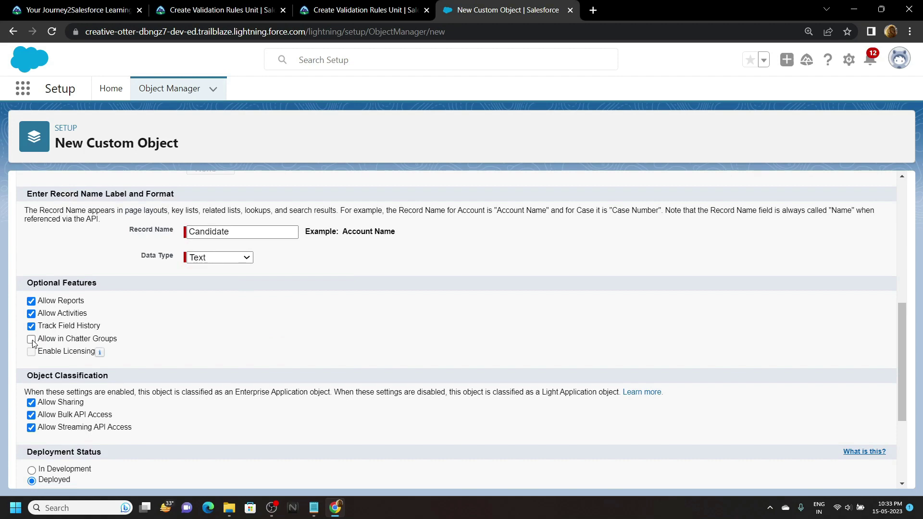
{"action": "left_click", "coordinate": [32, 340]}
{"action": "scroll", "coordinate": [32, 342], "scroll_direction": "down", "scroll_amount": 3}
{"action": "left_click", "coordinate": [31, 386]}
{"action": "left_click", "coordinate": [305, 473]}
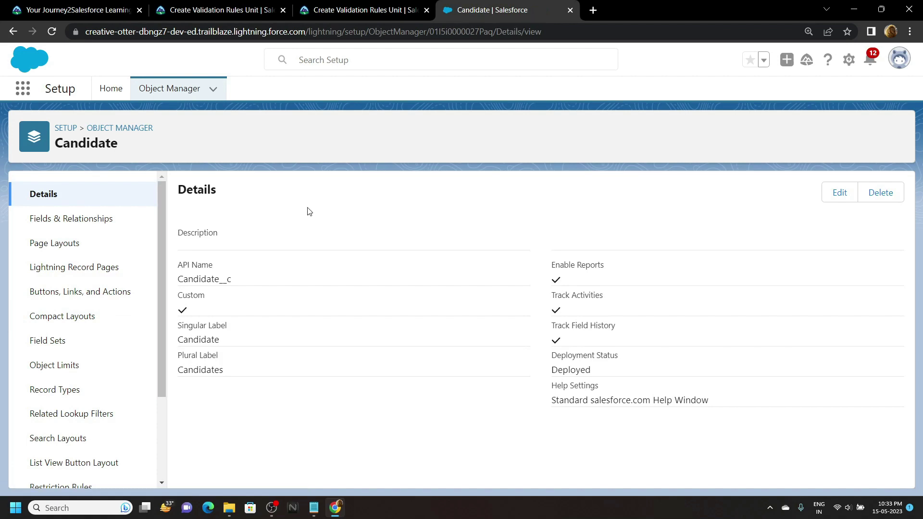
- Start a new Text field on the Candidate object
{"action": "left_click", "coordinate": [119, 221]}
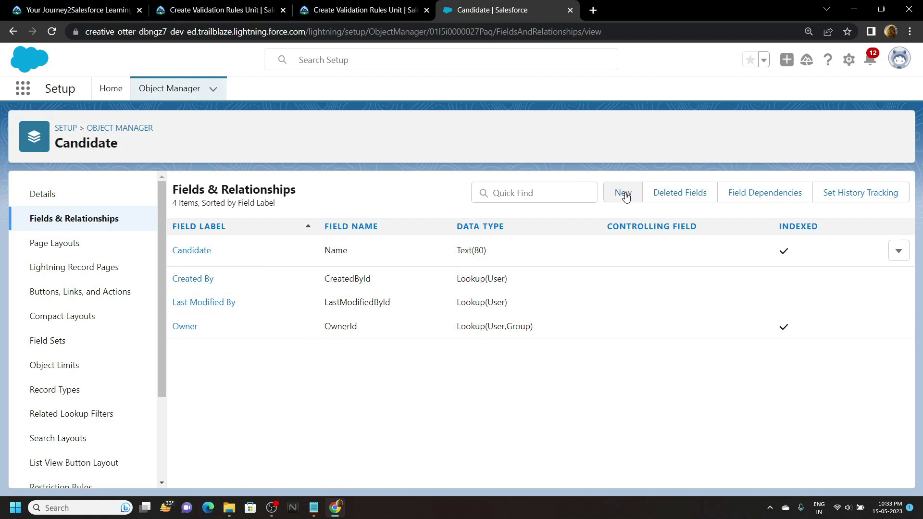
{"action": "left_click", "coordinate": [624, 193]}
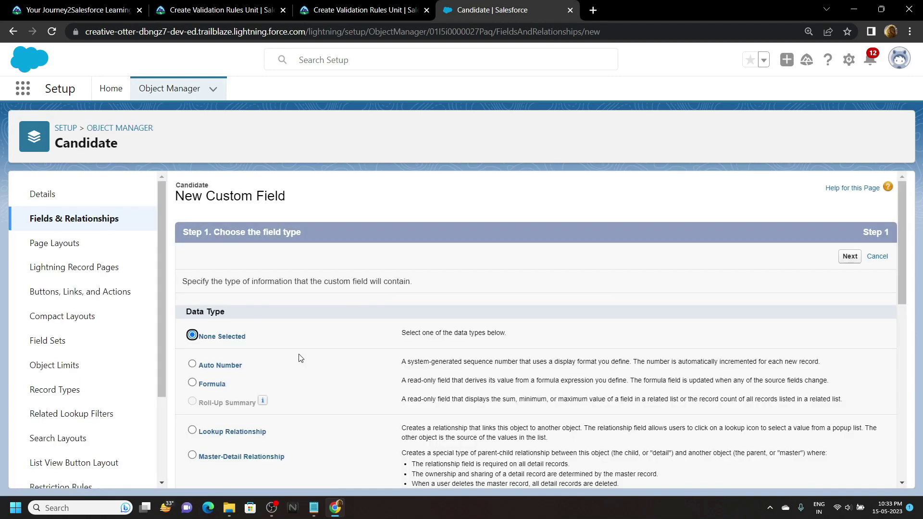
{"action": "scroll", "coordinate": [301, 358], "scroll_direction": "down", "scroll_amount": 4}
{"action": "scroll", "coordinate": [289, 356], "scroll_direction": "down", "scroll_amount": 2}
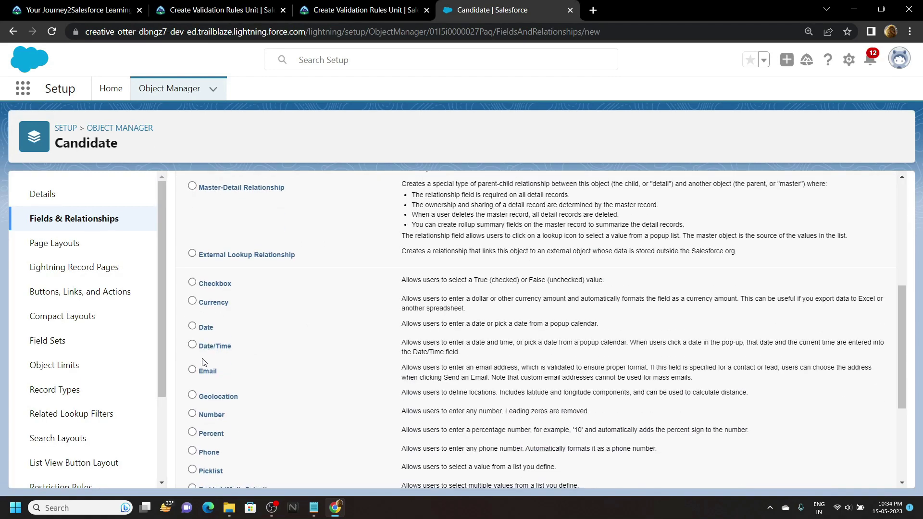
{"action": "scroll", "coordinate": [202, 362], "scroll_direction": "down", "scroll_amount": 4}
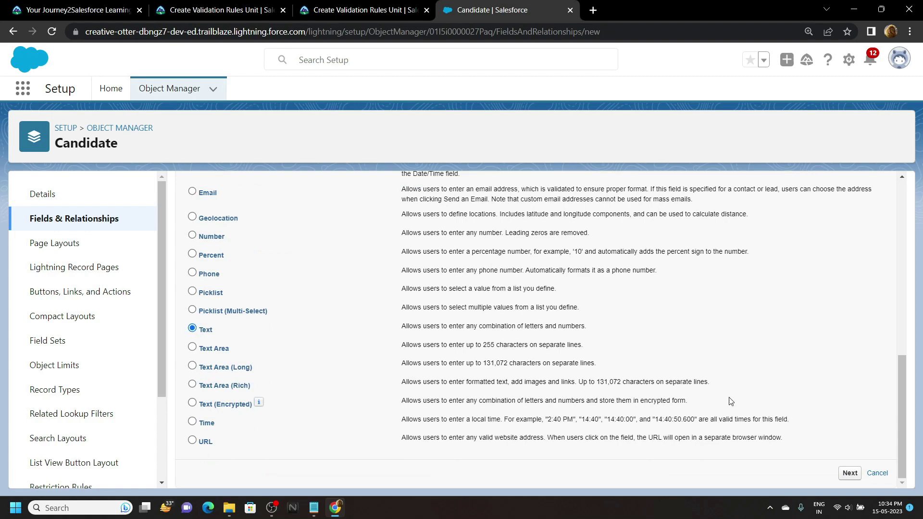
{"action": "left_click", "coordinate": [850, 474]}
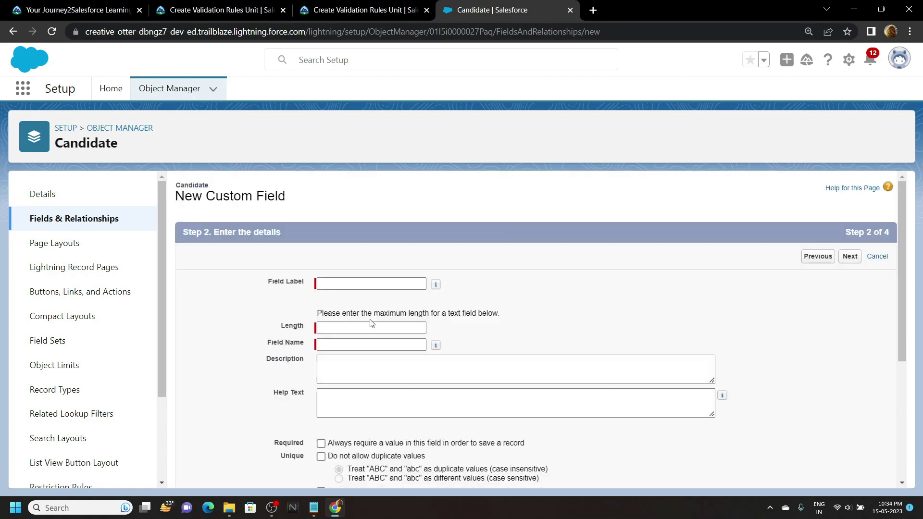
- Label the field Zip_Postal_Code with a length of 255
{"action": "left_click", "coordinate": [314, 507]}
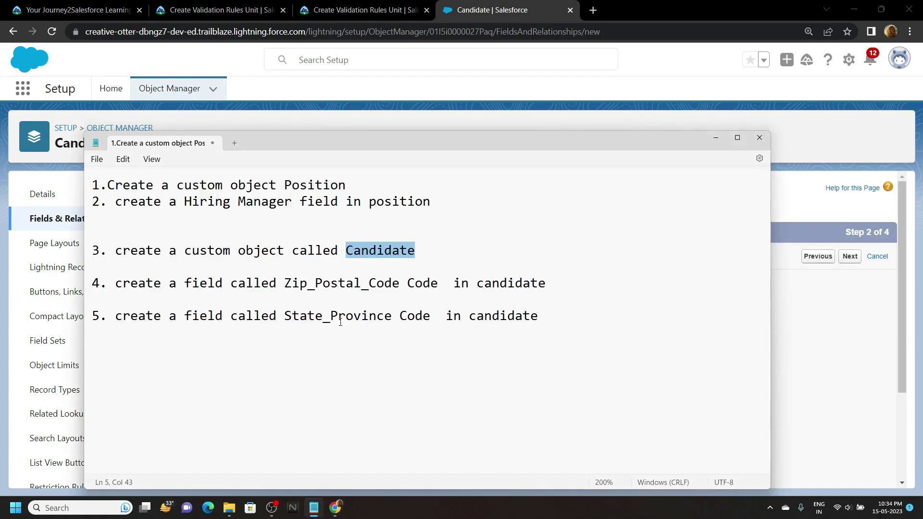
{"action": "left_click_drag", "start_coordinate": [285, 283], "coordinate": [403, 283]}
{"action": "key", "text": "ctrl+c"}
{"action": "key", "text": "alt+Tab"}
{"action": "key", "text": "ctrl+v"}
{"action": "left_click", "coordinate": [349, 328]}
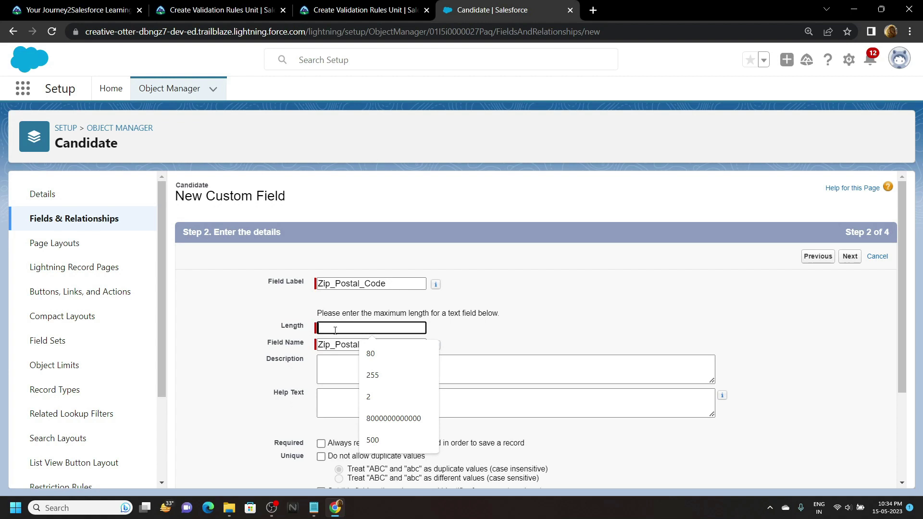
{"action": "type", "text": "255"}
- Accept default security and Candidate Layout, then save with Save & New
{"action": "scroll", "coordinate": [683, 302], "scroll_direction": "down", "scroll_amount": 1}
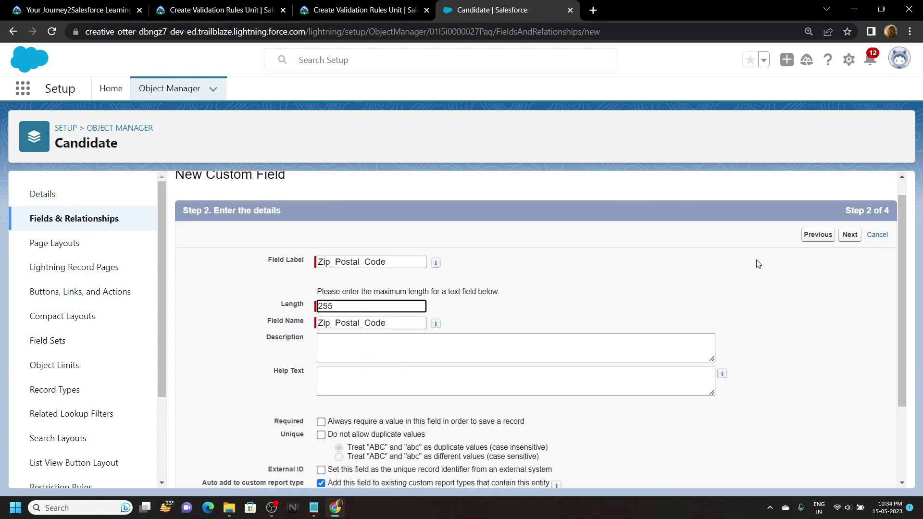
{"action": "left_click", "coordinate": [860, 237]}
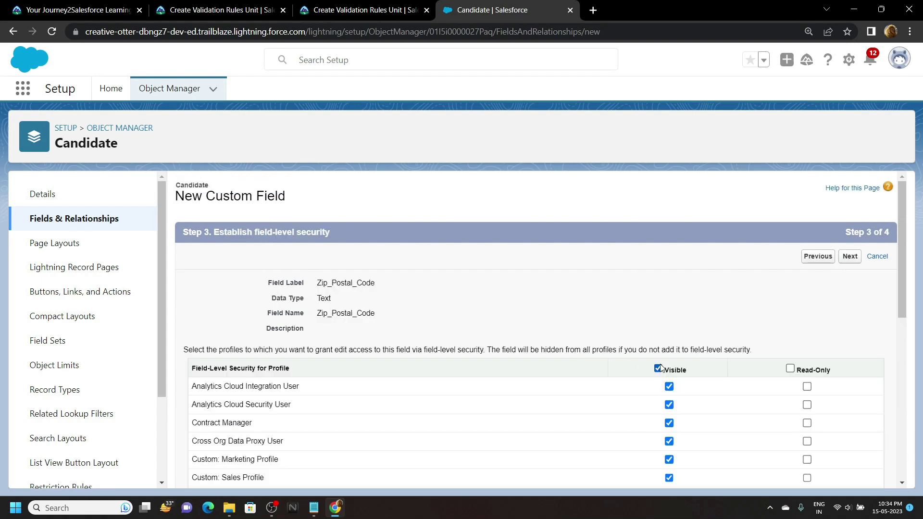
{"action": "left_click", "coordinate": [850, 256]}
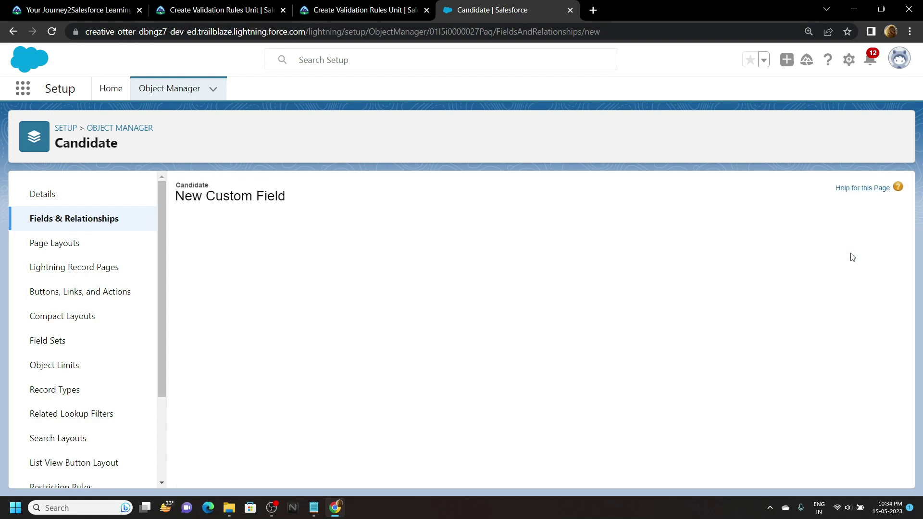
{"action": "left_click", "coordinate": [823, 257]}
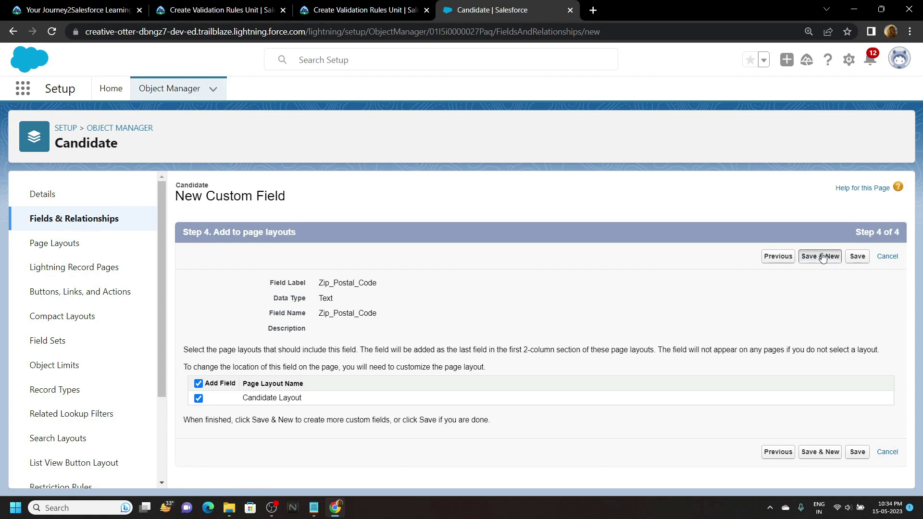
{"action": "scroll", "coordinate": [476, 337], "scroll_direction": "down", "scroll_amount": 8}
{"action": "scroll", "coordinate": [306, 391], "scroll_direction": "down", "scroll_amount": 3}
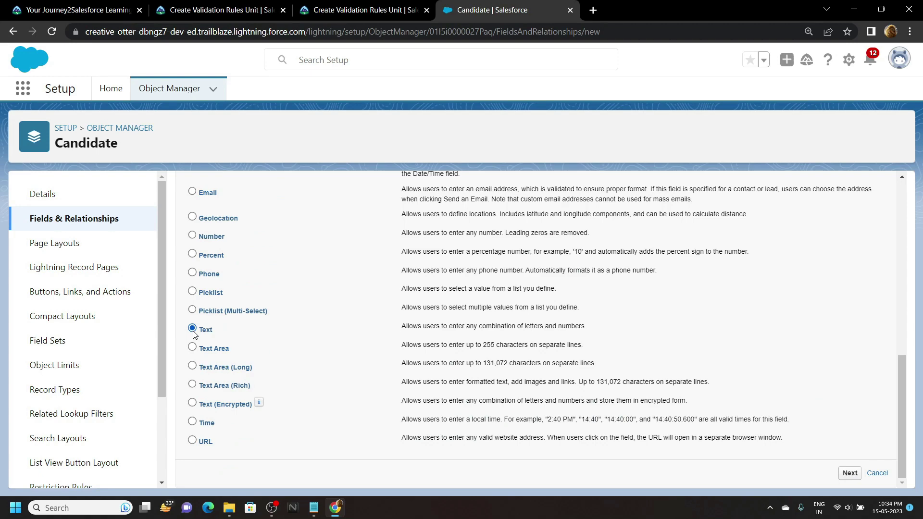
- Choose Text and enter State_Province as the field label with length 255
{"action": "left_click", "coordinate": [850, 473]}
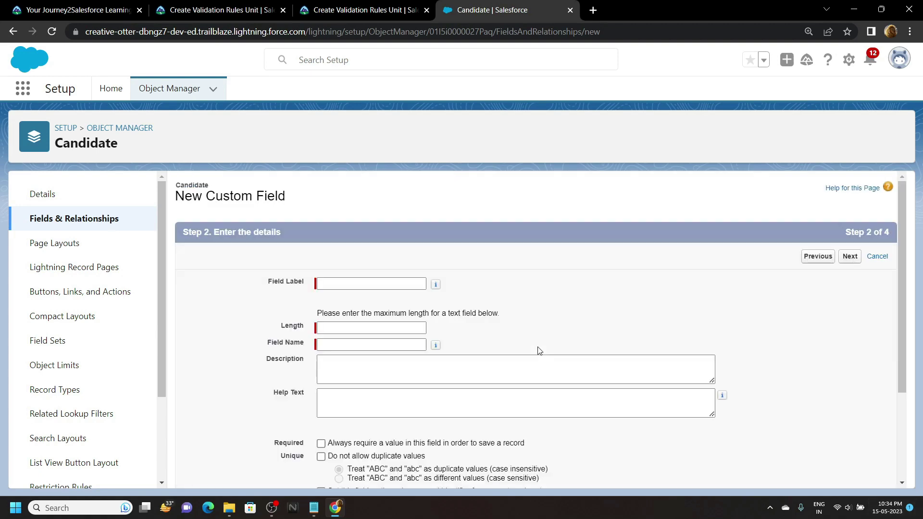
{"action": "left_click", "coordinate": [309, 514]}
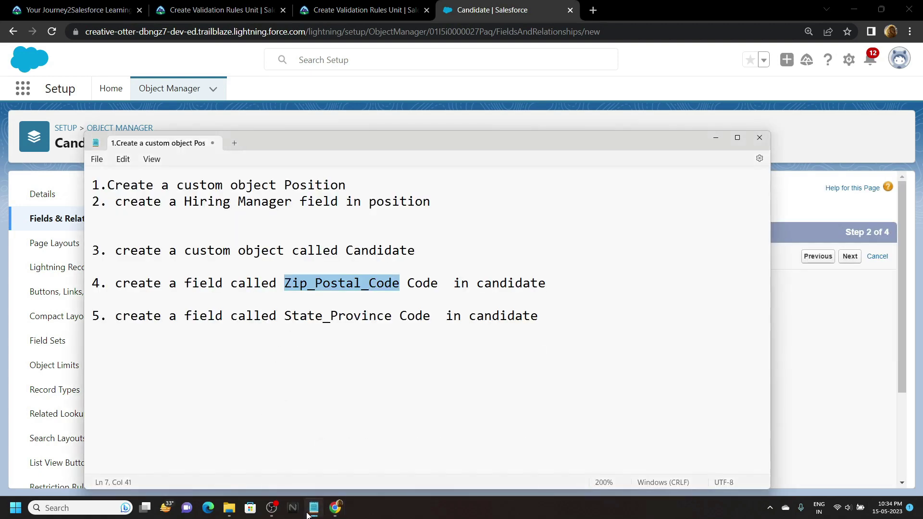
{"action": "left_click_drag", "start_coordinate": [284, 317], "coordinate": [391, 319]}
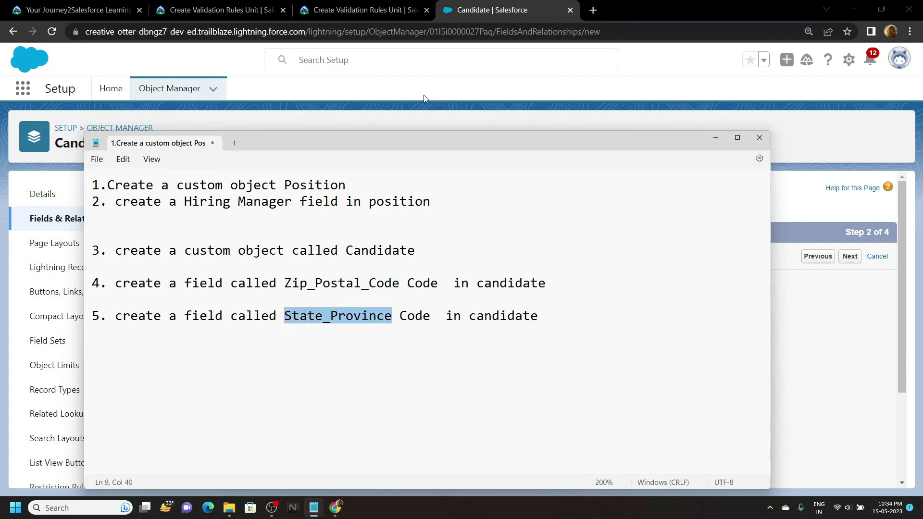
{"action": "left_click", "coordinate": [506, 4]}
{"action": "left_click", "coordinate": [356, 284]}
{"action": "key", "text": "ctrl+v"}
{"action": "left_click", "coordinate": [260, 322]}
{"action": "left_click", "coordinate": [354, 328]}
{"action": "type", "text": "255"}
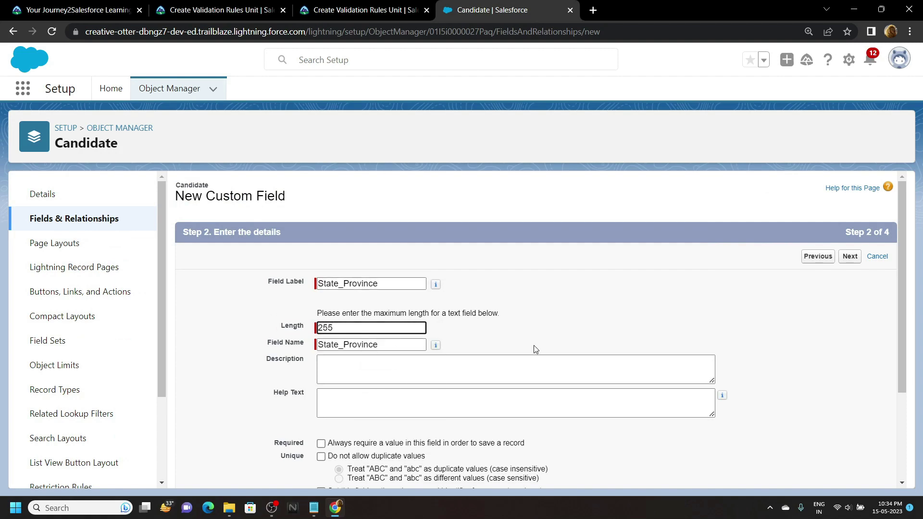
- Accept default field-level security and layout, then save the State_Province field
{"action": "scroll", "coordinate": [758, 245], "scroll_direction": "down", "scroll_amount": 3}
{"action": "left_click", "coordinate": [736, 305]}
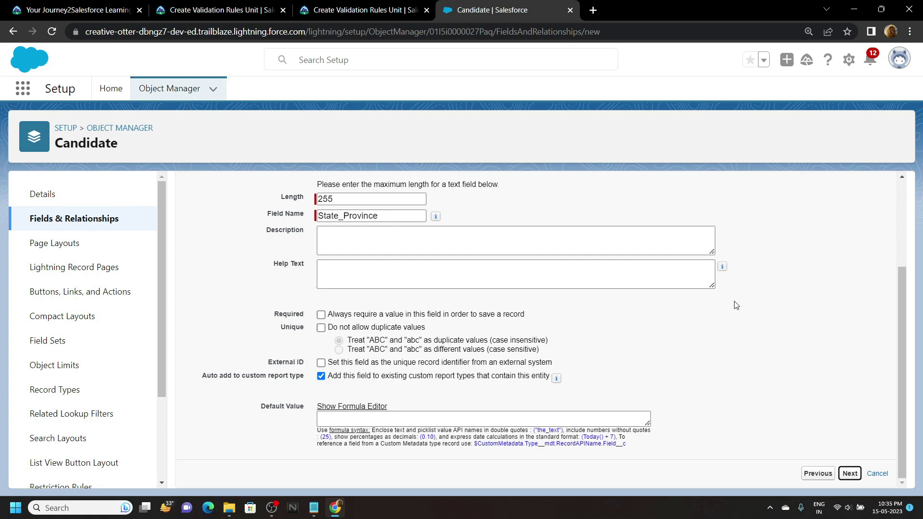
{"action": "key", "text": "Return"}
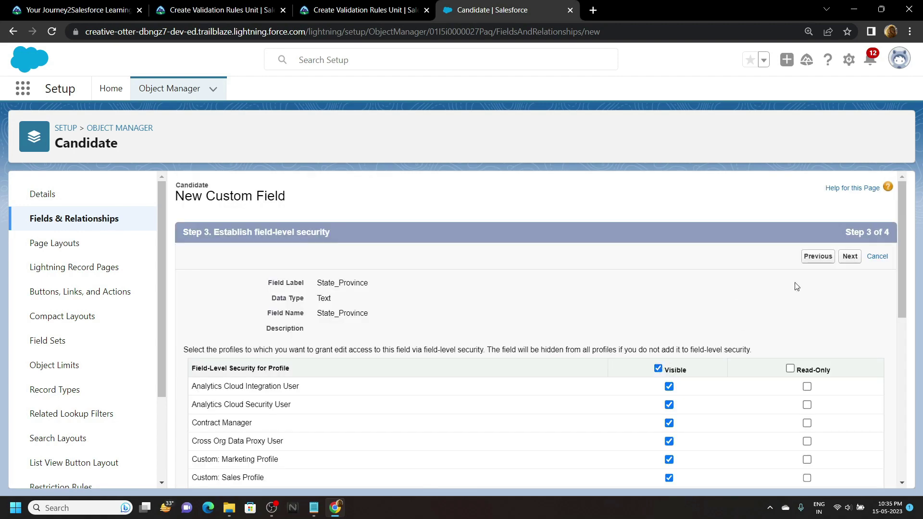
{"action": "left_click", "coordinate": [850, 257]}
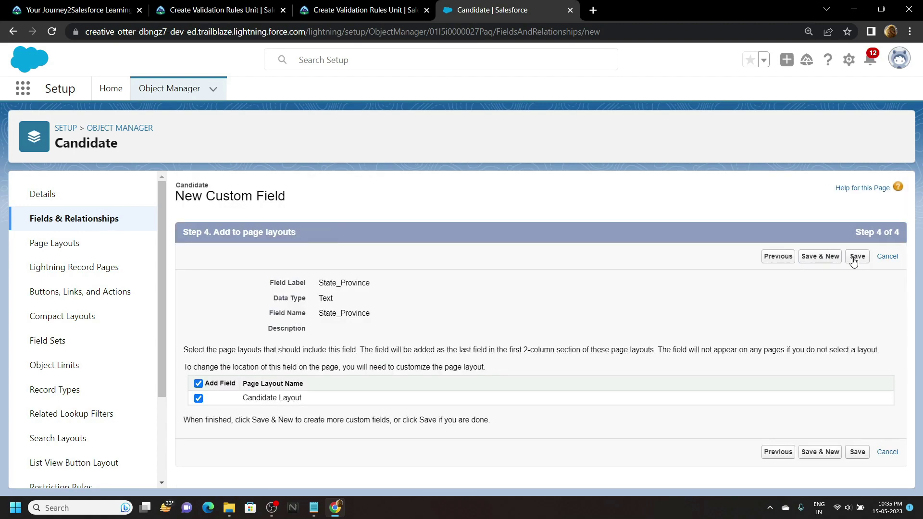
{"action": "left_click", "coordinate": [858, 258]}
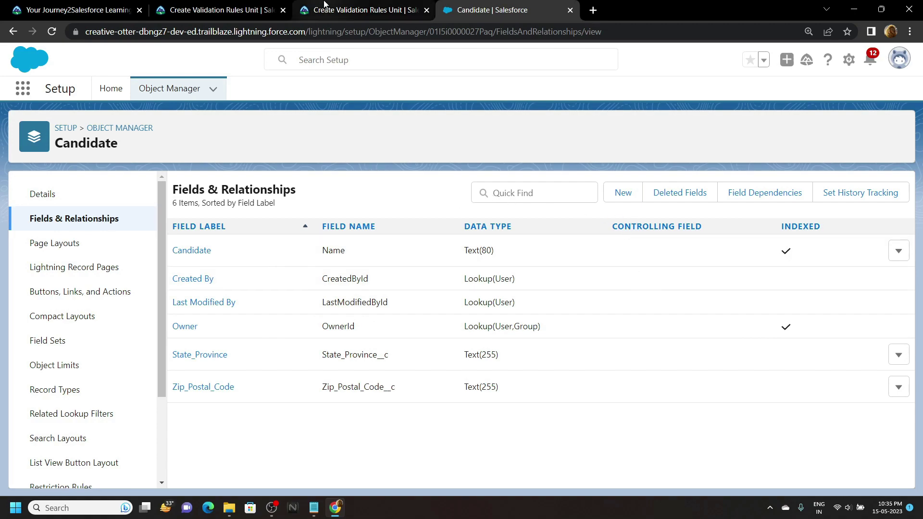
- Review the Trailhead instructions for the first validation rule
{"action": "left_click", "coordinate": [365, 10]}
{"action": "scroll", "coordinate": [177, 283], "scroll_direction": "up", "scroll_amount": 10}
{"action": "scroll", "coordinate": [177, 283], "scroll_direction": "up", "scroll_amount": 15}
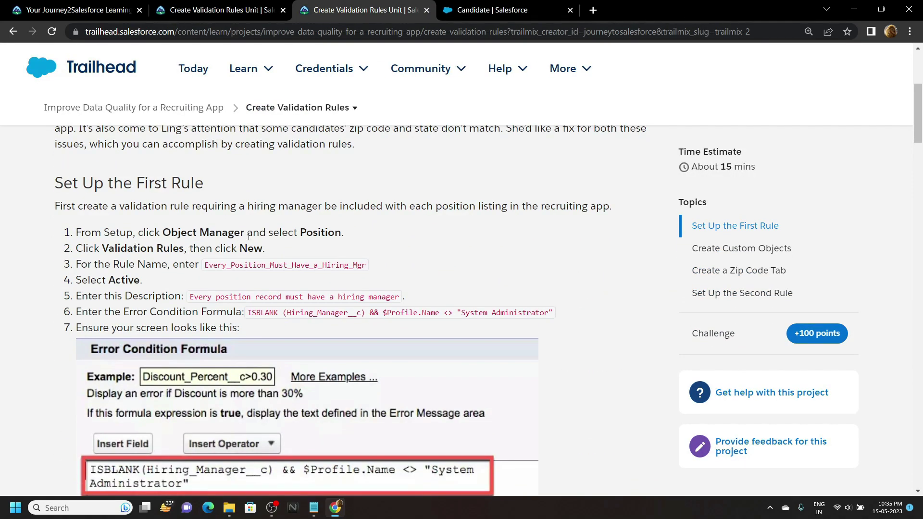
{"action": "left_click", "coordinate": [463, 4]}
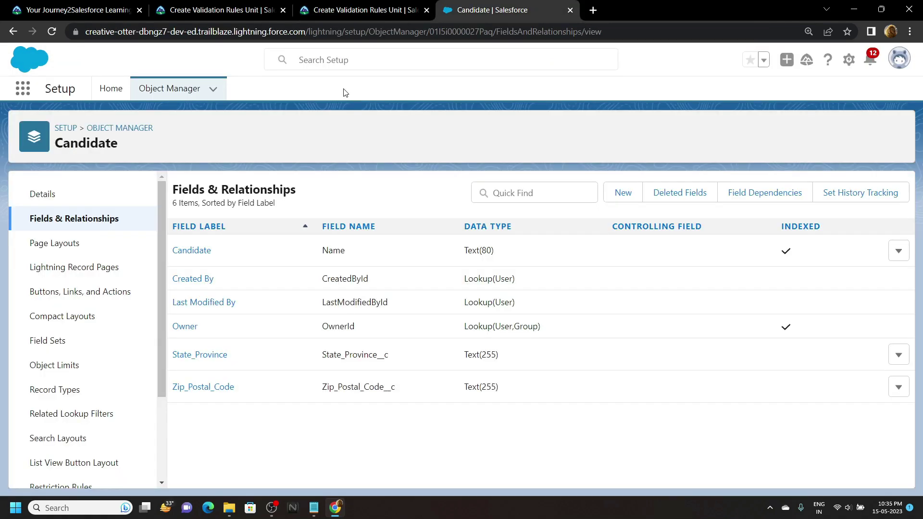
- Find Position in Object Manager and start a new validation rule on it
{"action": "left_click", "coordinate": [192, 90]}
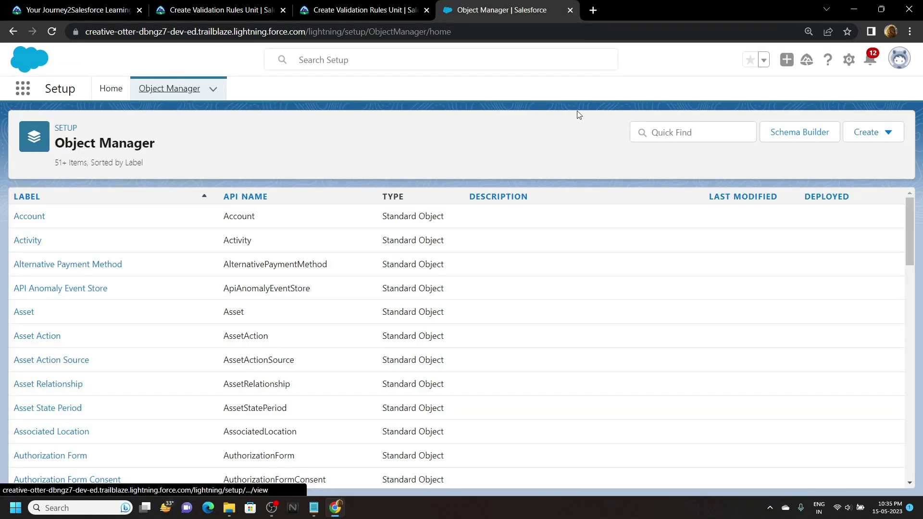
{"action": "left_click", "coordinate": [698, 136]}
{"action": "type", "text": "position"}
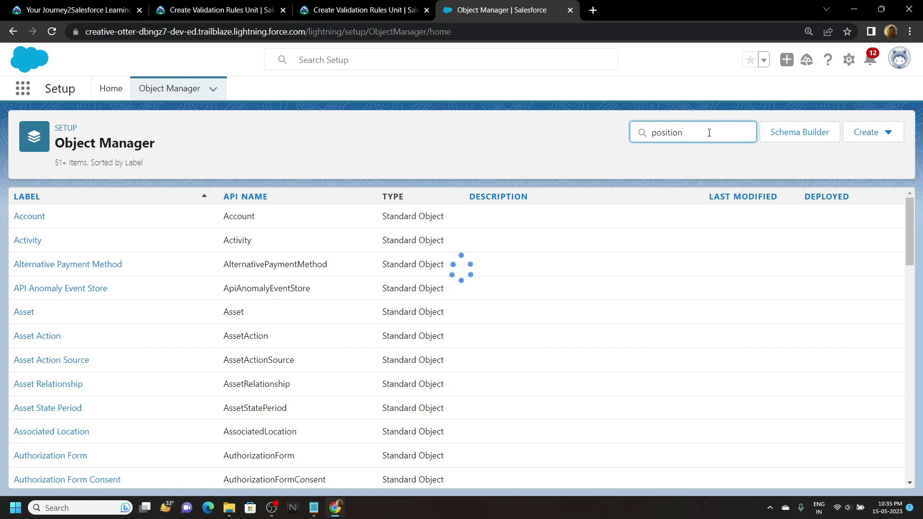
{"action": "left_click", "coordinate": [26, 222]}
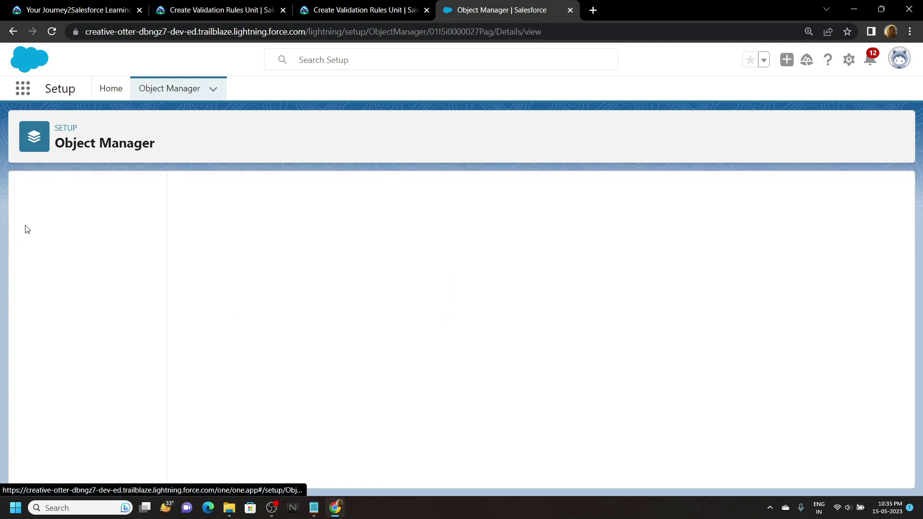
{"action": "scroll", "coordinate": [95, 332], "scroll_direction": "down", "scroll_amount": 2}
{"action": "scroll", "coordinate": [93, 342], "scroll_direction": "down", "scroll_amount": 1}
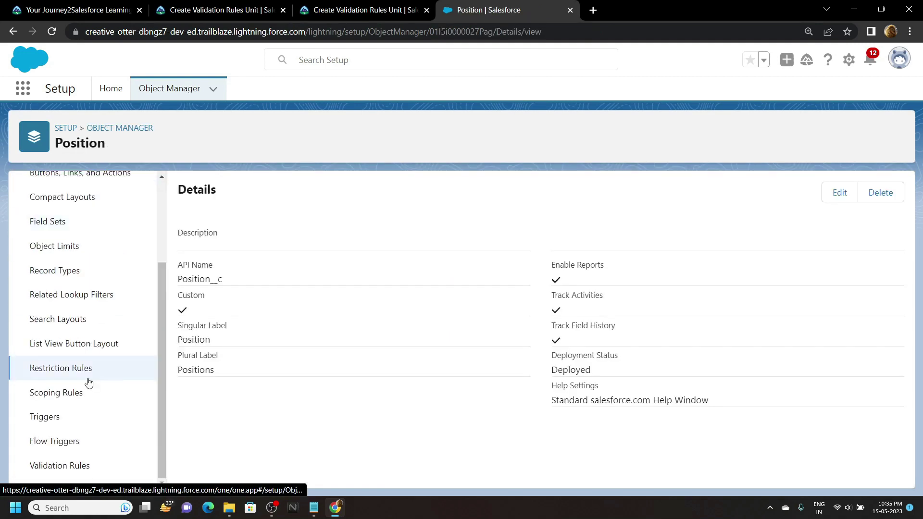
{"action": "left_click", "coordinate": [64, 469]}
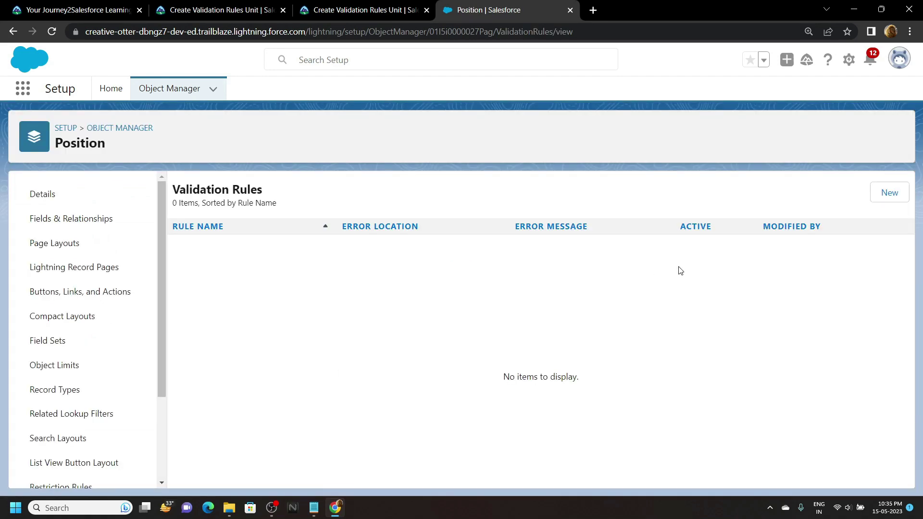
{"action": "left_click", "coordinate": [890, 193]}
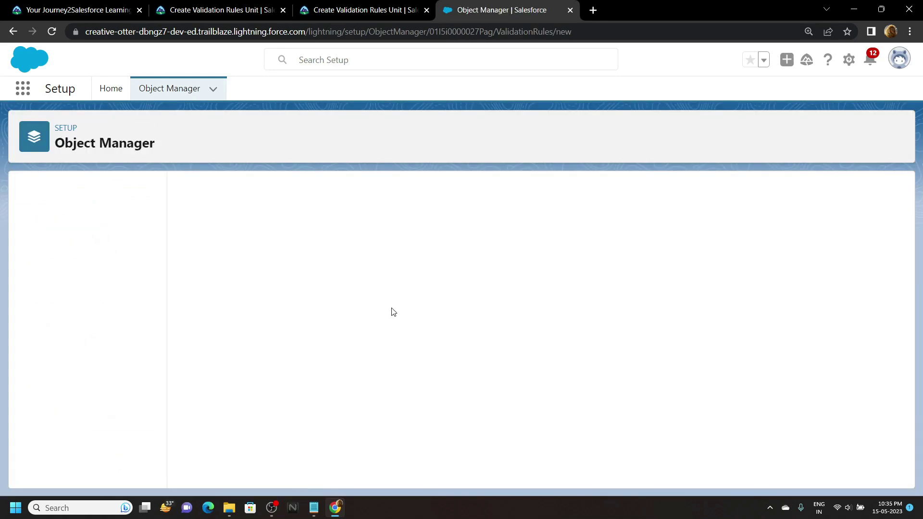
- Enter Every_Position_Must_Have_a_Hiring_Mgr as the rule name, copied from the Trailhead instructions
{"action": "left_click", "coordinate": [219, 9]}
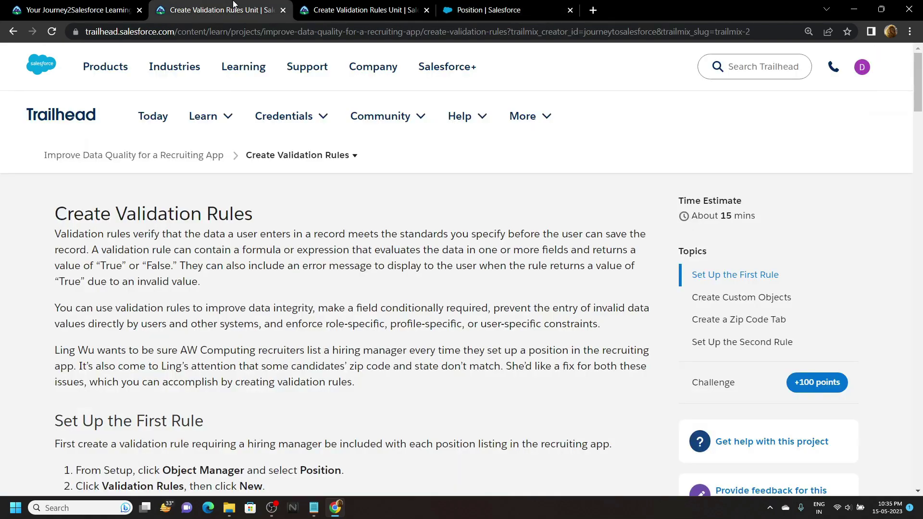
{"action": "scroll", "coordinate": [148, 300], "scroll_direction": "down", "scroll_amount": 5}
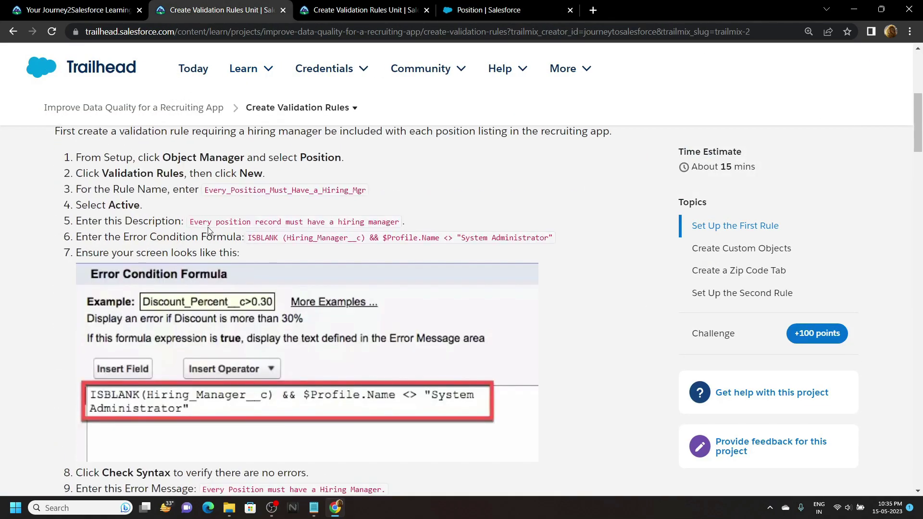
{"action": "left_click_drag", "start_coordinate": [206, 190], "coordinate": [370, 188]}
{"action": "key", "text": "ctrl+c"}
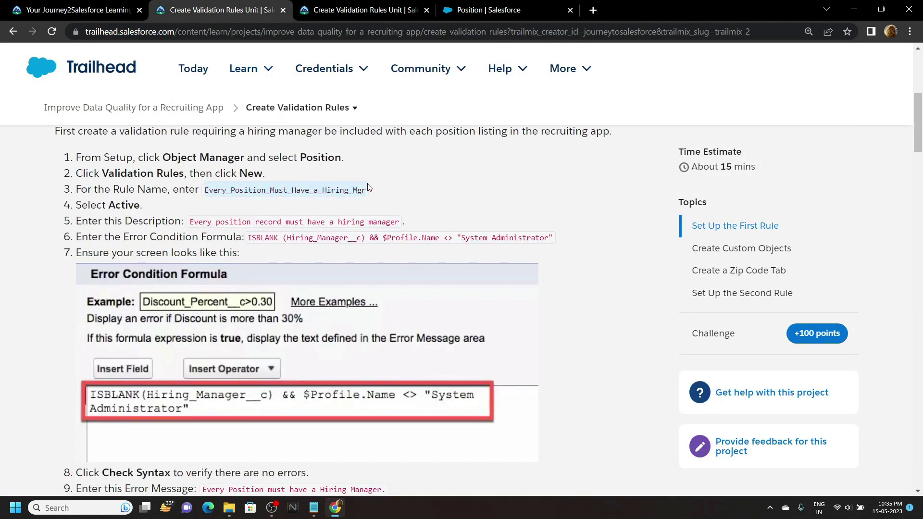
{"action": "left_click", "coordinate": [488, 10]}
{"action": "left_click", "coordinate": [274, 274]}
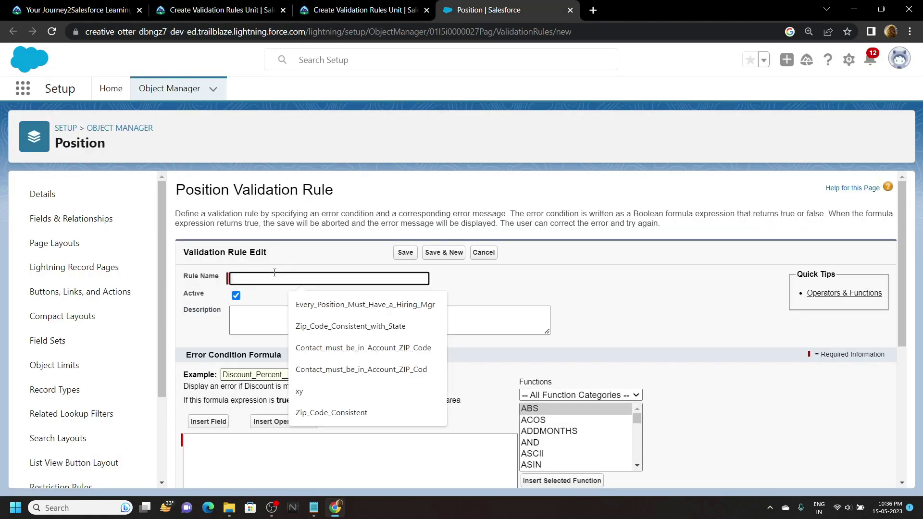
{"action": "key", "text": "ctrl+v"}
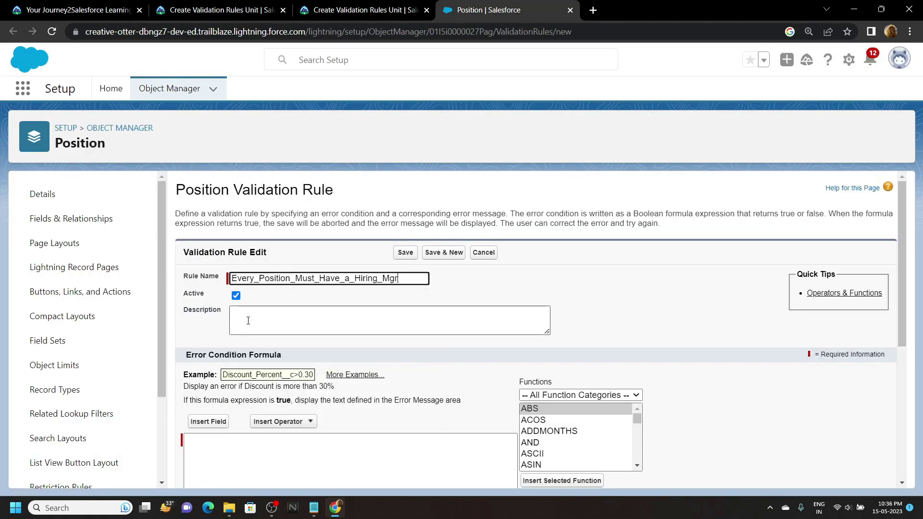
- Paste the hiring manager description from the instructions into the rule's Description
{"action": "left_click", "coordinate": [200, 9]}
{"action": "left_click_drag", "start_coordinate": [190, 225], "coordinate": [394, 224]}
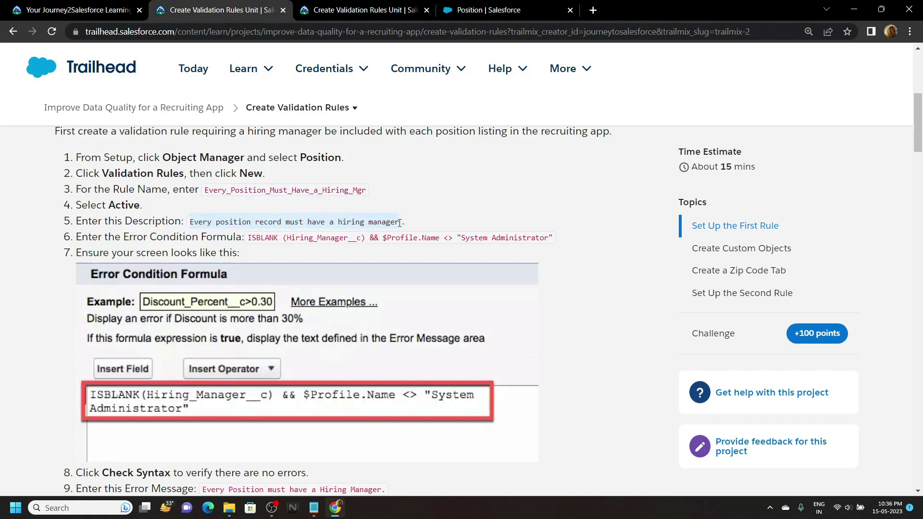
{"action": "left_click", "coordinate": [488, 10]}
{"action": "left_click", "coordinate": [296, 314]}
{"action": "type", "text": "Every position record must have a hiring manager"}
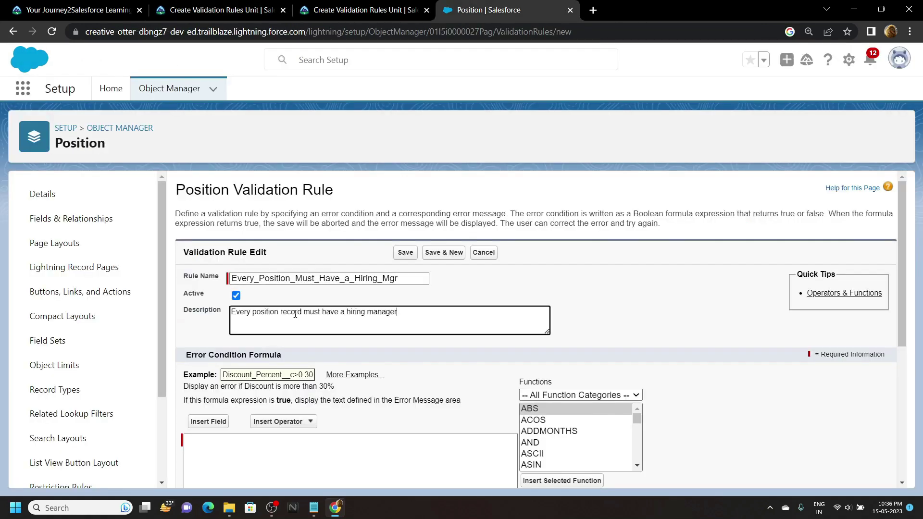
- Paste the ISBLANK error condition formula and check its syntax
{"action": "scroll", "coordinate": [216, 373], "scroll_direction": "down", "scroll_amount": 2}
{"action": "left_click", "coordinate": [239, 388]}
{"action": "left_click", "coordinate": [222, 10]}
{"action": "left_click_drag", "start_coordinate": [247, 238], "coordinate": [542, 241]}
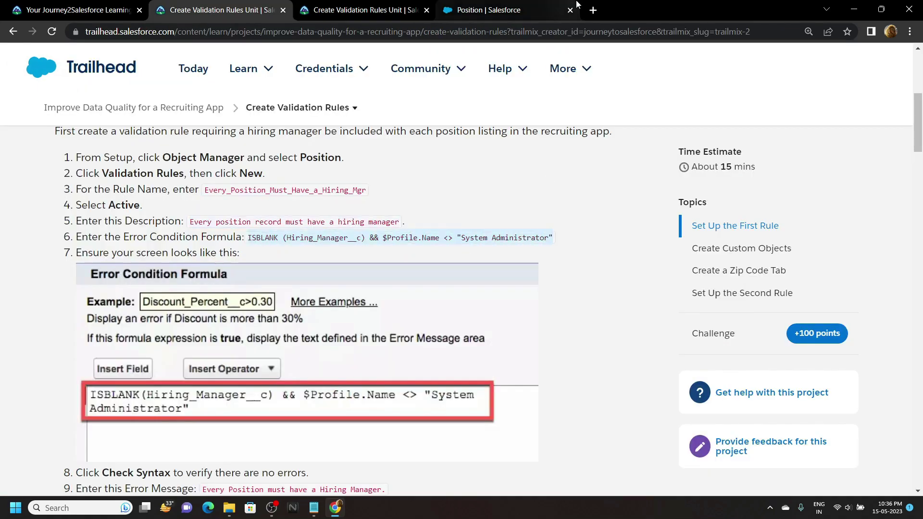
{"action": "left_click", "coordinate": [535, 6]}
{"action": "type", "text": "ISBLANK (Hiring_Manager__c) && $Profile.Name <> \"System Administrator\""}
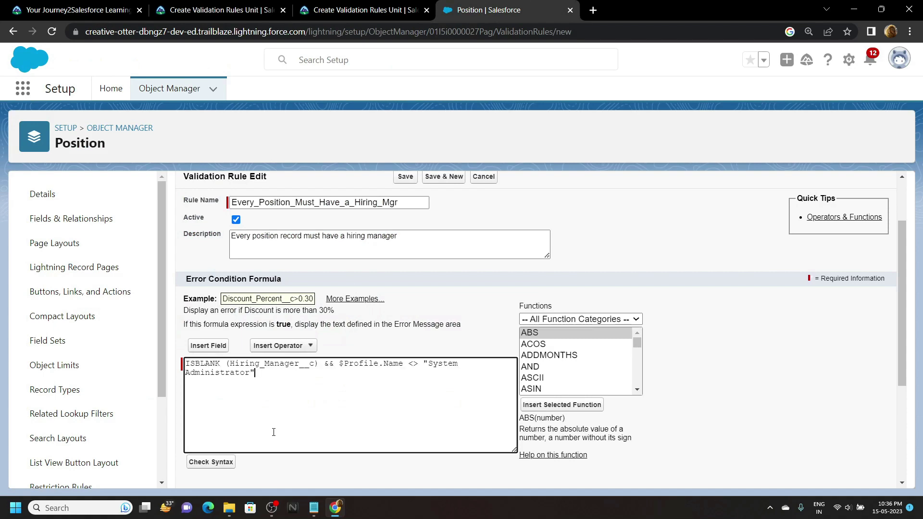
{"action": "scroll", "coordinate": [274, 433], "scroll_direction": "down", "scroll_amount": 1}
{"action": "left_click", "coordinate": [221, 413]}
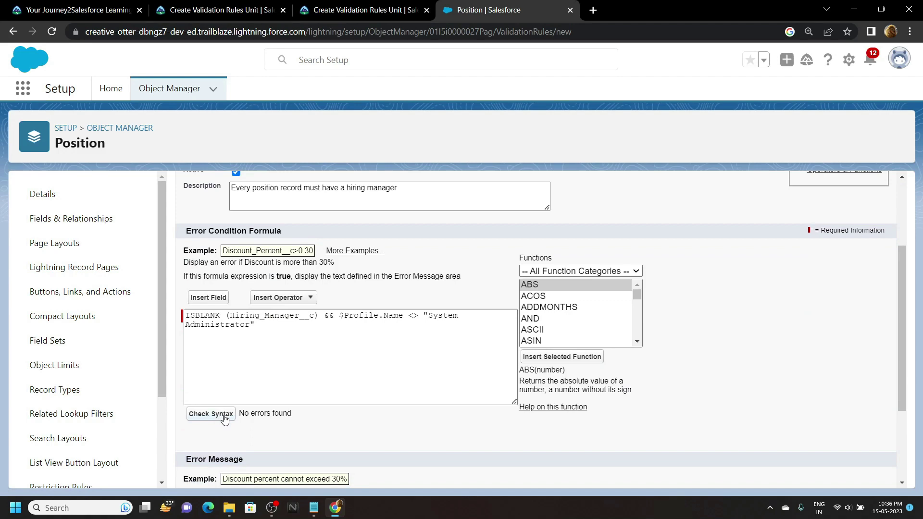
{"action": "triple_click", "coordinate": [244, 413]}
- Paste 'Every Position must have a Hiring Manager.' as the rule's error message
{"action": "scroll", "coordinate": [288, 378], "scroll_direction": "down", "scroll_amount": 3}
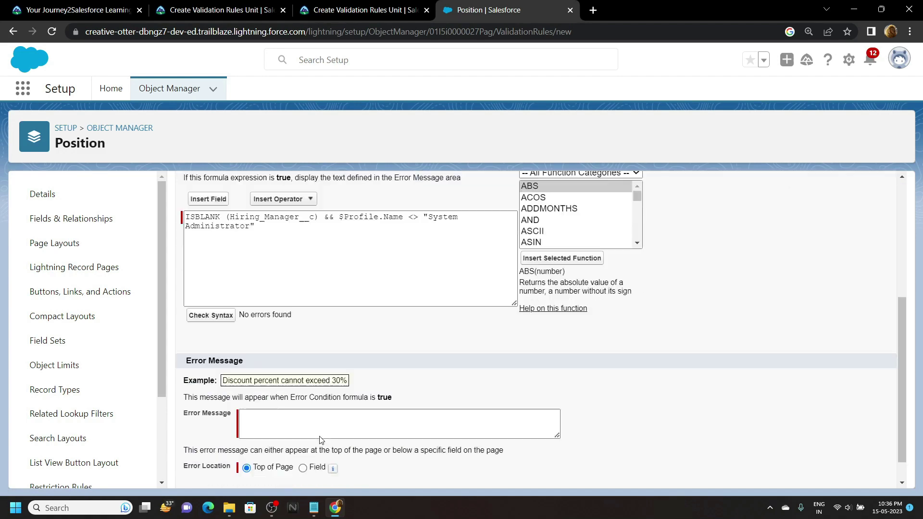
{"action": "left_click", "coordinate": [283, 403]}
{"action": "left_click", "coordinate": [200, 6]}
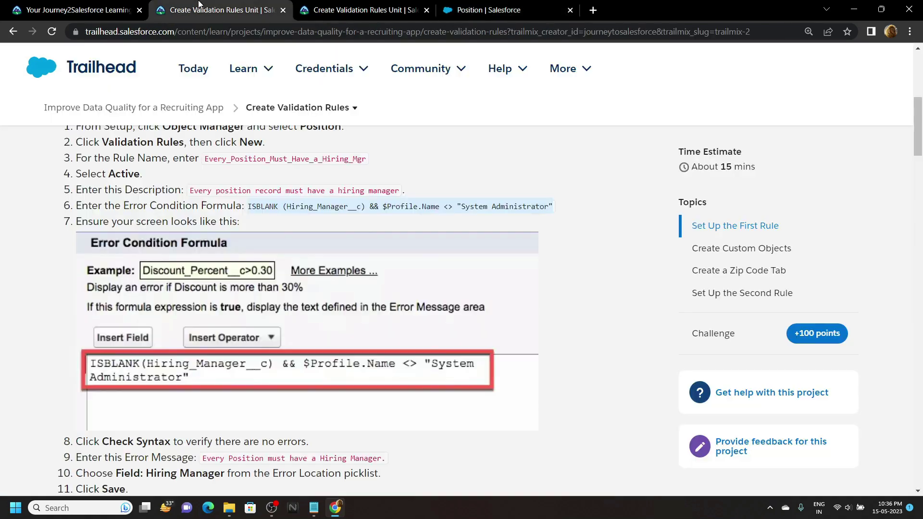
{"action": "scroll", "coordinate": [224, 272], "scroll_direction": "down", "scroll_amount": 3}
{"action": "left_click_drag", "start_coordinate": [203, 306], "coordinate": [389, 306]}
{"action": "key", "text": "ctrl+c"}
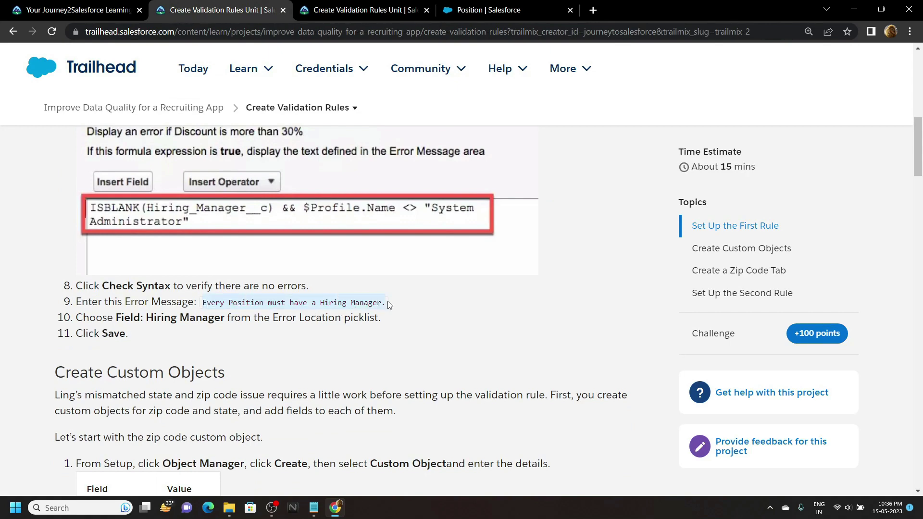
{"action": "left_click", "coordinate": [556, 5]}
{"action": "key", "text": "ctrl+v"}
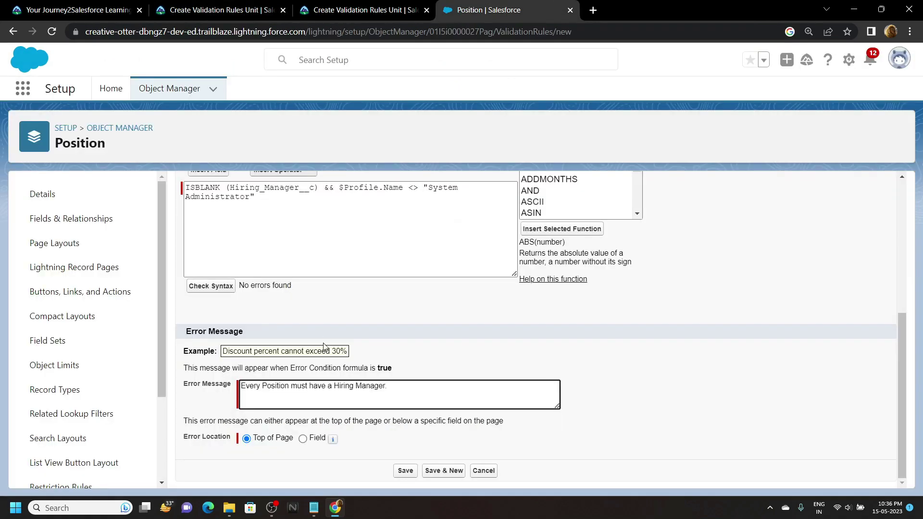
- Show the error on the Hiring Manager field and save the validation rule
{"action": "left_click", "coordinate": [303, 439]}
{"action": "left_click", "coordinate": [344, 439]}
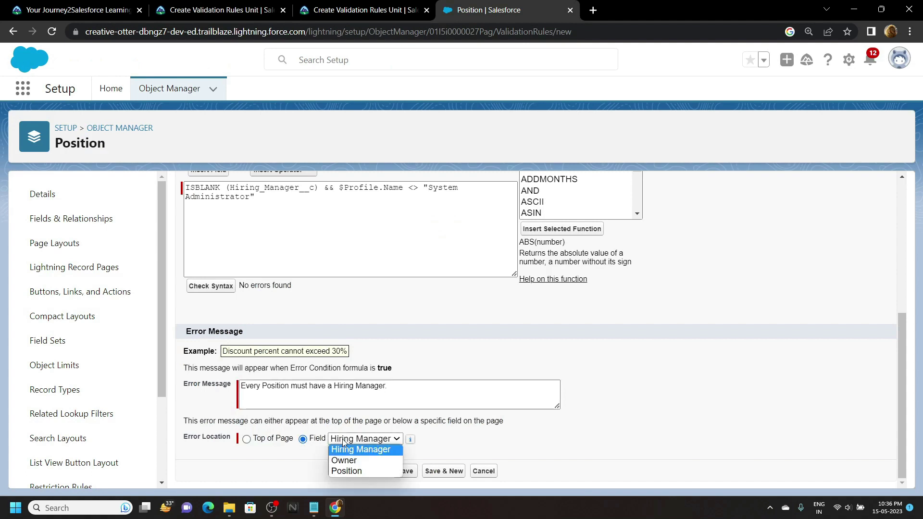
{"action": "left_click", "coordinate": [350, 450]}
{"action": "left_click", "coordinate": [407, 474]}
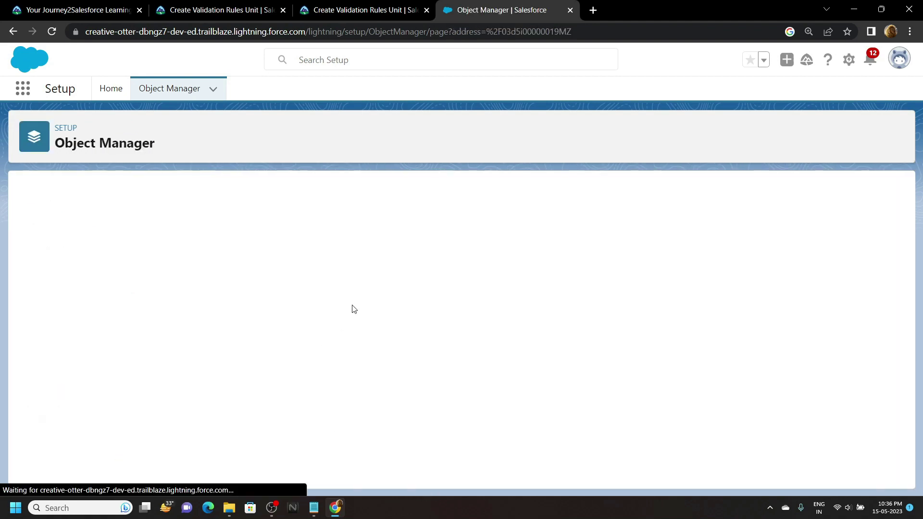
- Start a new custom object labelled Zip Code with plural label Zip Codes
{"action": "left_click", "coordinate": [191, 91]}
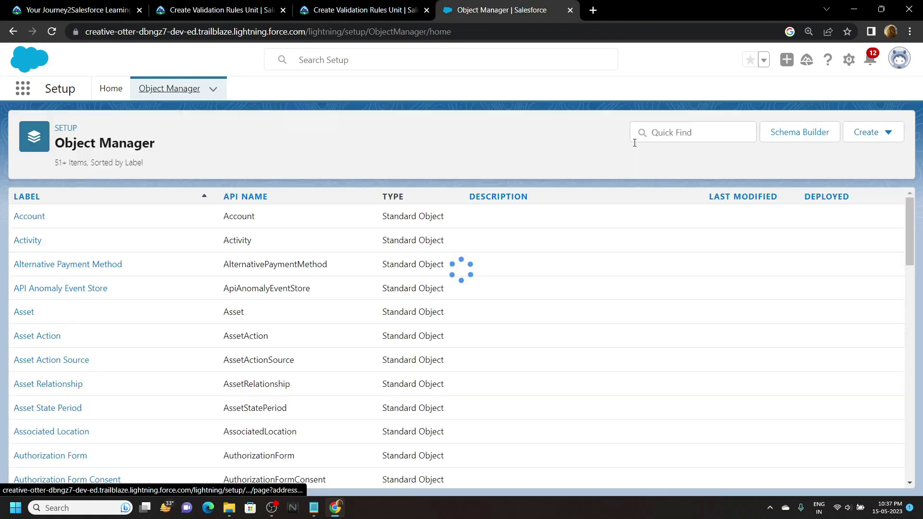
{"action": "left_click", "coordinate": [854, 139]}
{"action": "left_click", "coordinate": [835, 169]}
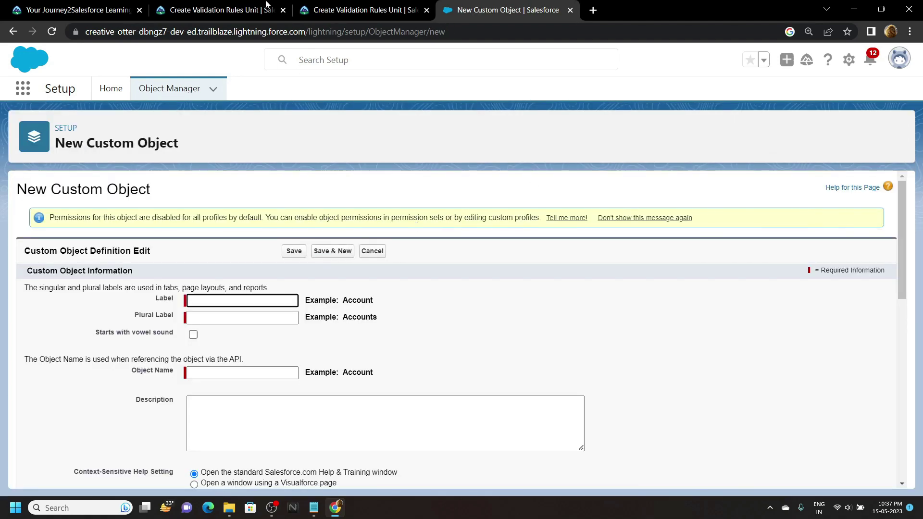
{"action": "left_click", "coordinate": [219, 10]}
{"action": "scroll", "coordinate": [187, 248], "scroll_direction": "down", "scroll_amount": 2}
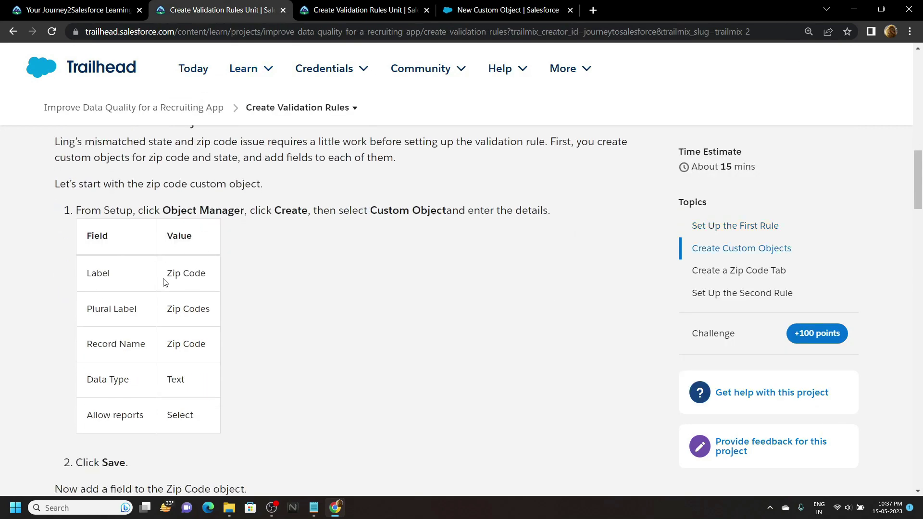
{"action": "left_click_drag", "start_coordinate": [165, 282], "coordinate": [223, 276]}
{"action": "key", "text": "ctrl+c"}
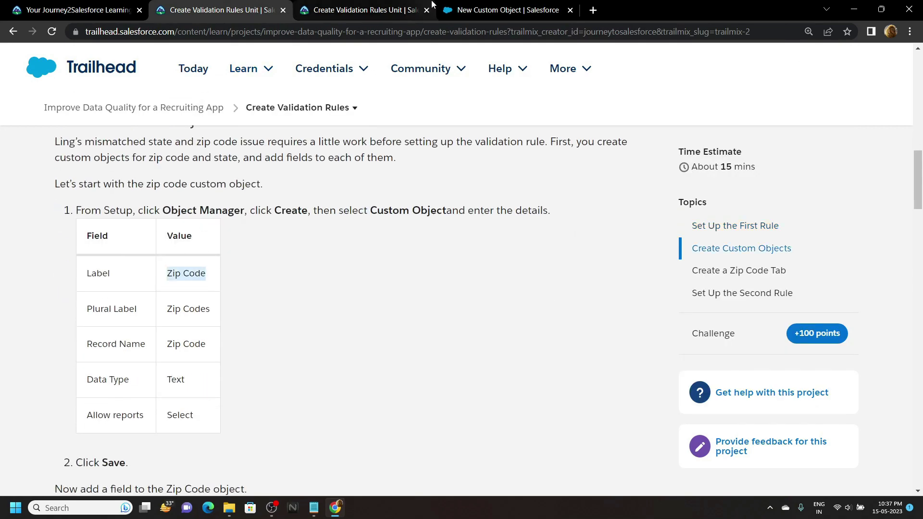
{"action": "left_click", "coordinate": [481, 6]}
{"action": "key", "text": "ctrl+v"}
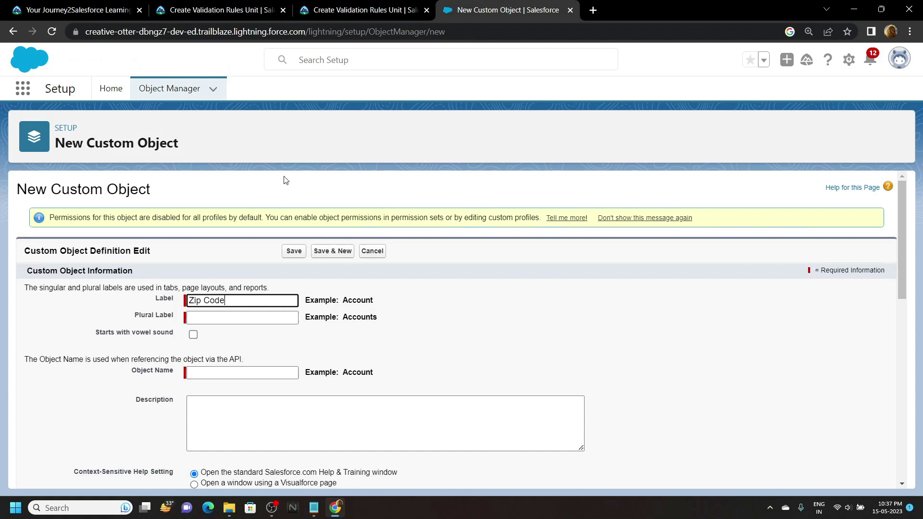
{"action": "left_click", "coordinate": [200, 319]}
{"action": "key", "text": "ctrl+v"}
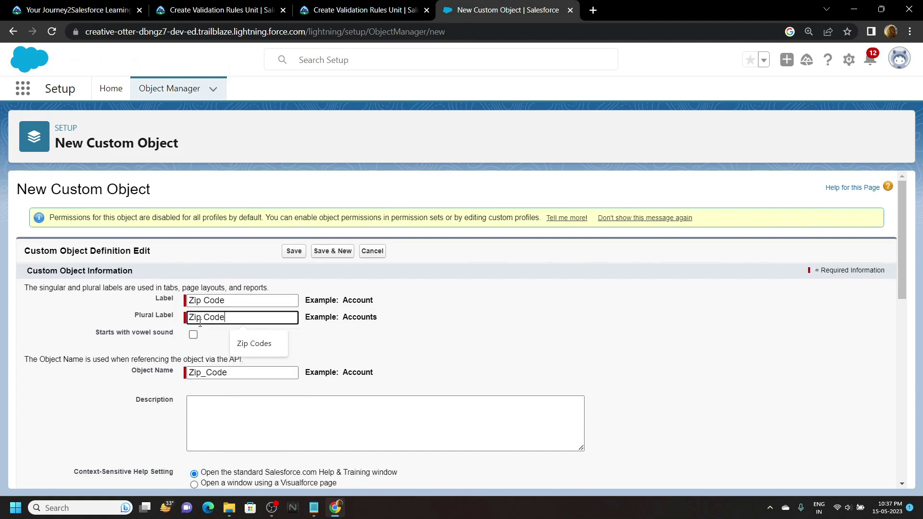
{"action": "type", "text": "s"}
- Set the record name to Zip Code, allow reports, and save the object
{"action": "scroll", "coordinate": [128, 379], "scroll_direction": "down", "scroll_amount": 3}
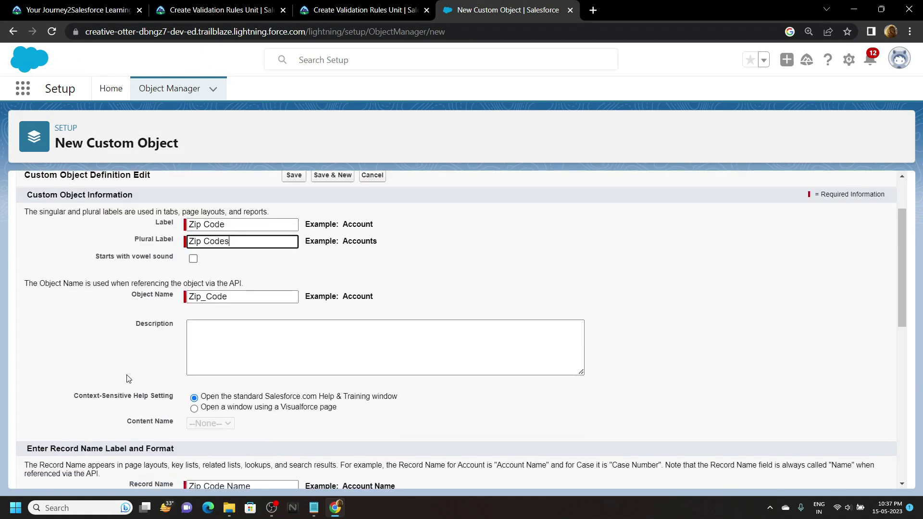
{"action": "left_click_drag", "start_coordinate": [256, 407], "coordinate": [227, 406]}
{"action": "key", "text": "BackSpace"}
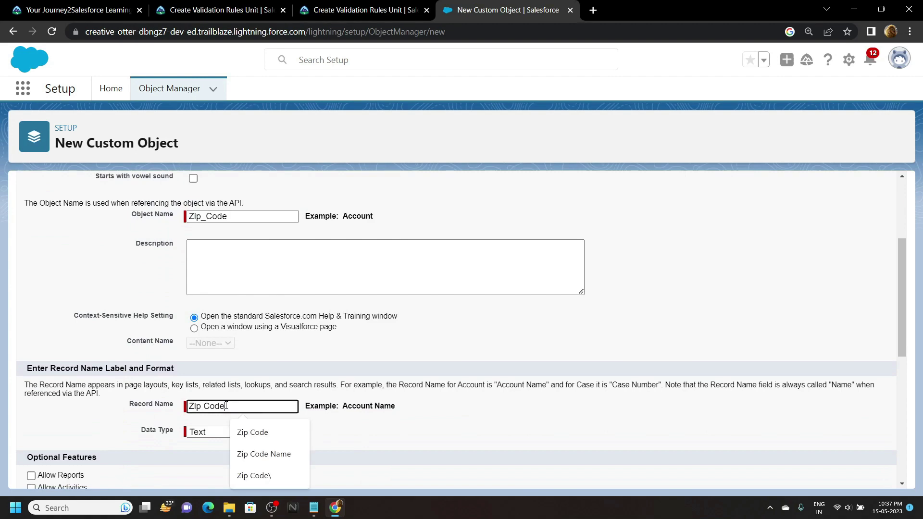
{"action": "scroll", "coordinate": [88, 414], "scroll_direction": "down", "scroll_amount": 1}
{"action": "left_click", "coordinate": [37, 432]}
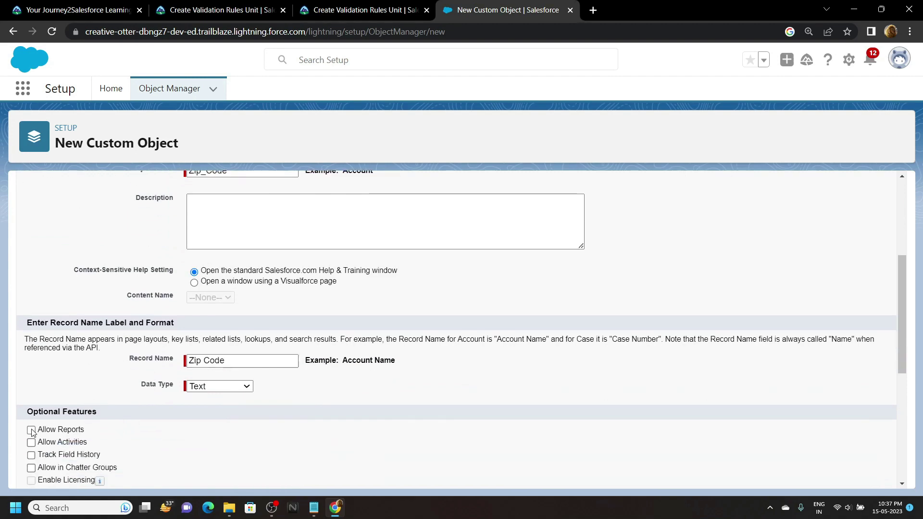
{"action": "scroll", "coordinate": [347, 410], "scroll_direction": "down", "scroll_amount": 6}
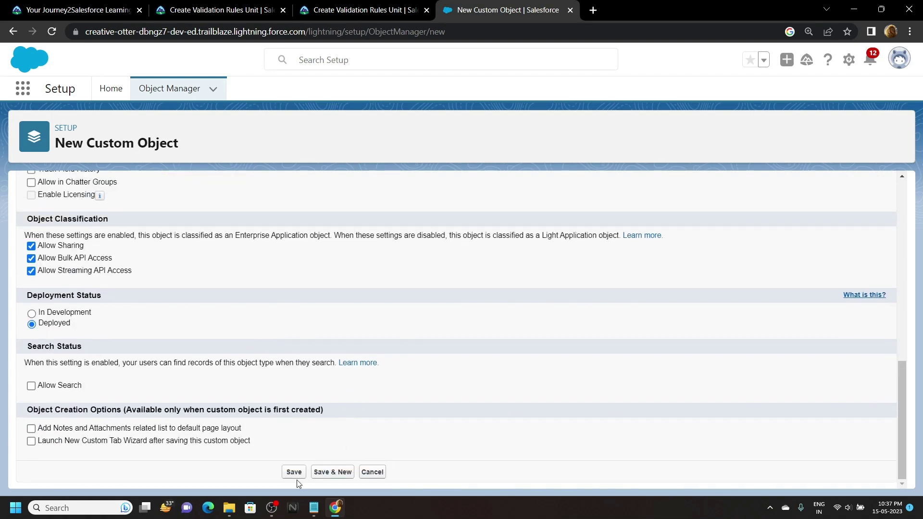
{"action": "left_click", "coordinate": [294, 473]}
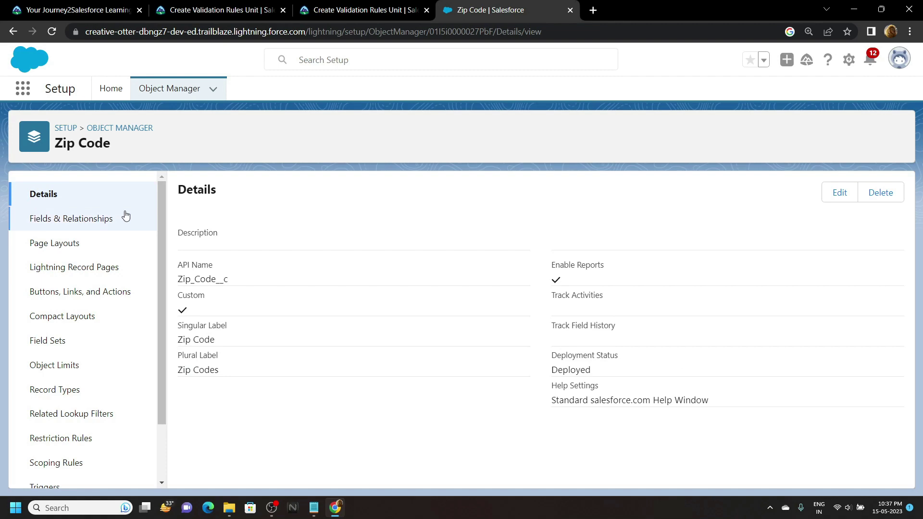
- Begin a new Text custom field on the Zip Code object
{"action": "left_click", "coordinate": [110, 218]}
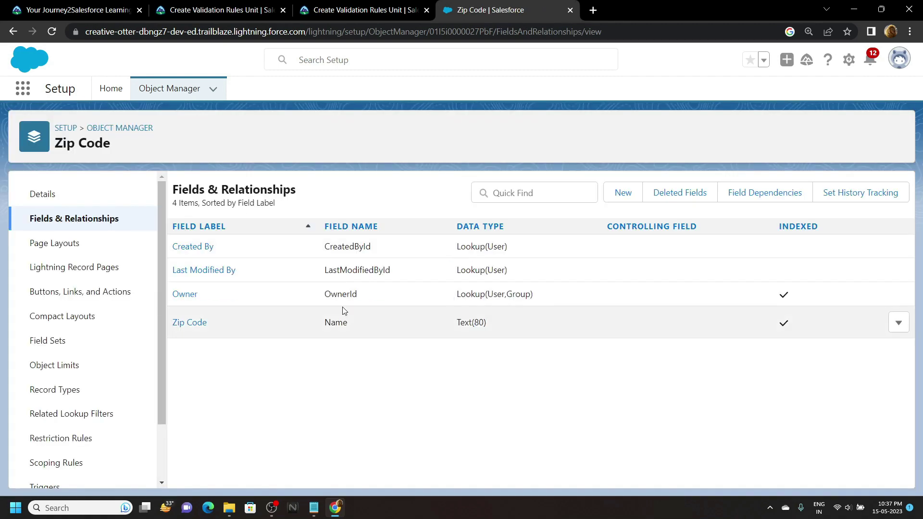
{"action": "left_click", "coordinate": [626, 196]}
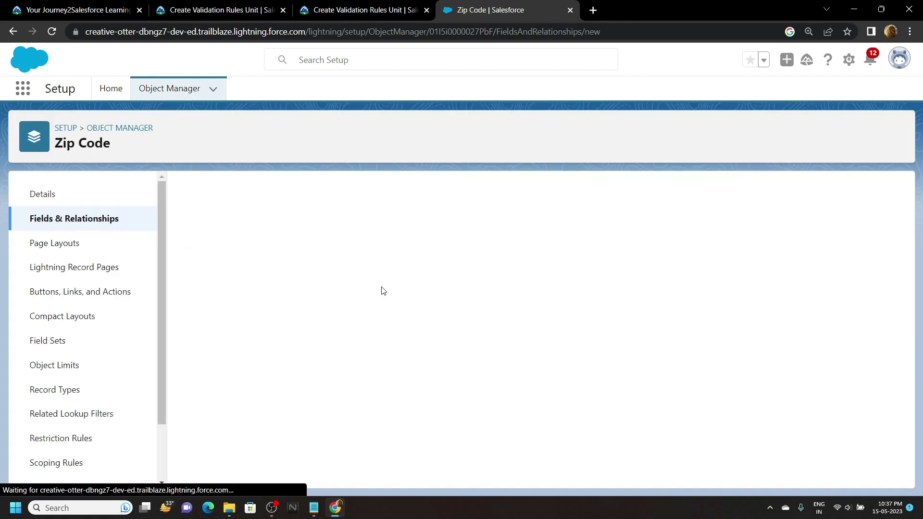
{"action": "scroll", "coordinate": [257, 335], "scroll_direction": "down", "scroll_amount": 9}
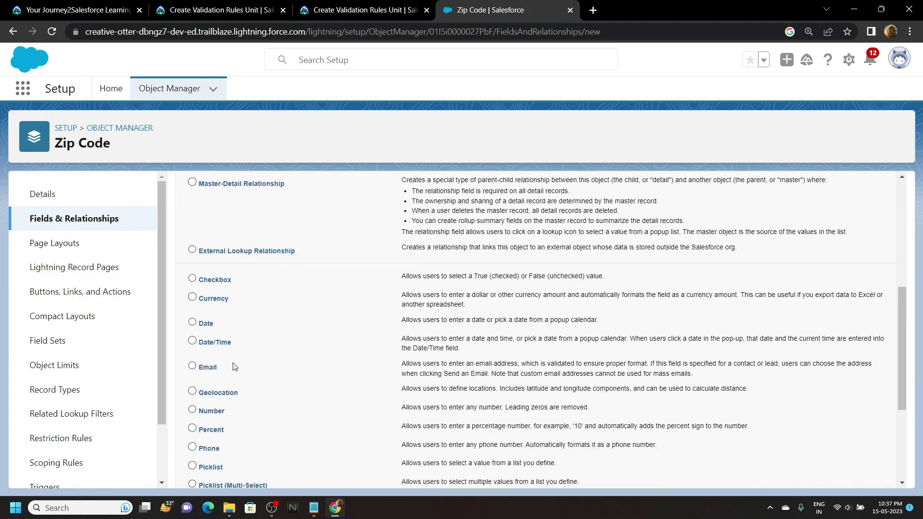
{"action": "left_click", "coordinate": [193, 335]}
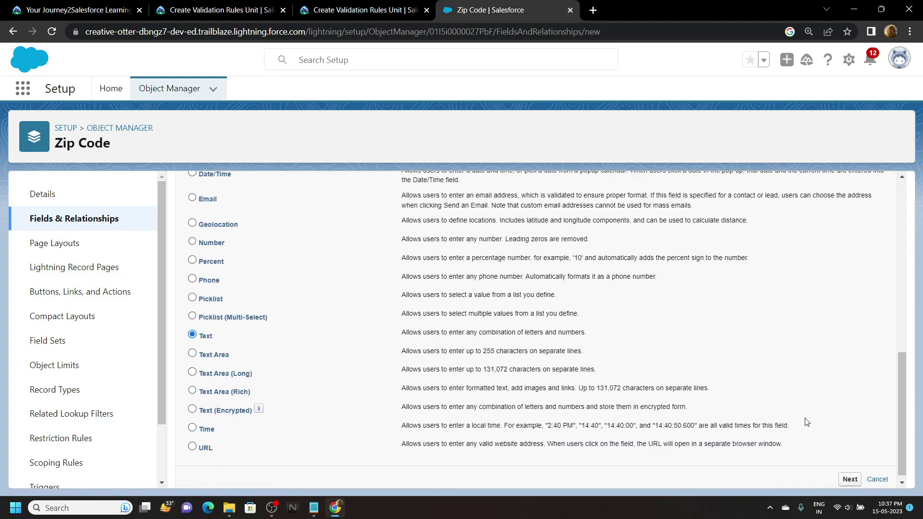
{"action": "left_click", "coordinate": [850, 479]}
- Label the field State with a maximum length of 2
{"action": "left_click", "coordinate": [332, 286]}
{"action": "left_click", "coordinate": [199, 10]}
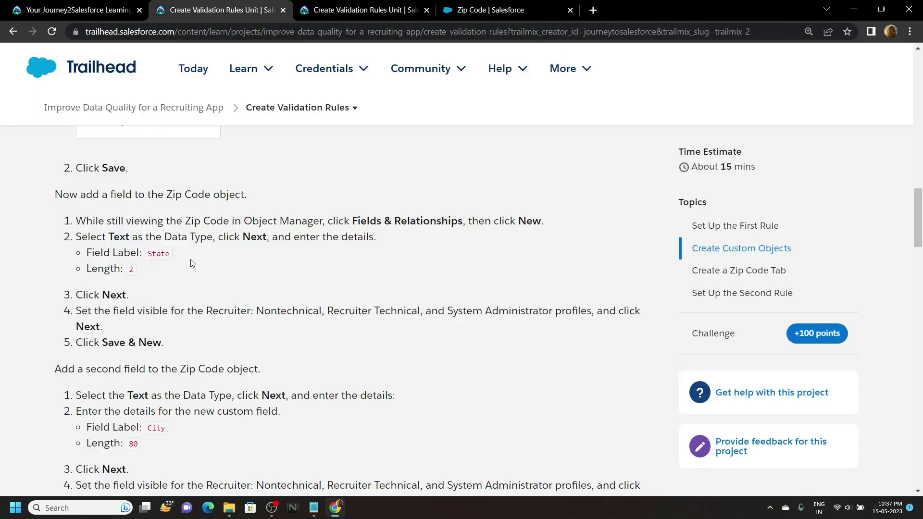
{"action": "scroll", "coordinate": [192, 263], "scroll_direction": "down", "scroll_amount": 1}
{"action": "left_click_drag", "start_coordinate": [149, 237], "coordinate": [165, 237]}
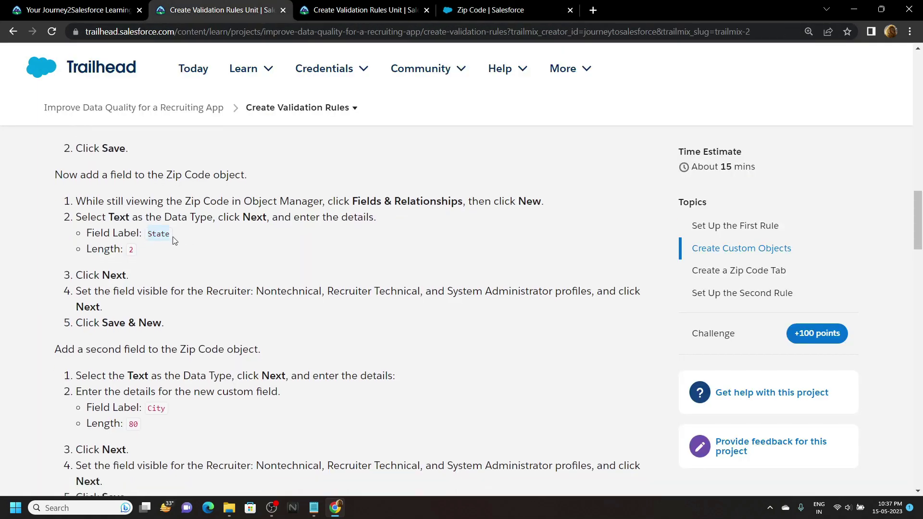
{"action": "key", "text": "ctrl+c"}
{"action": "left_click", "coordinate": [491, 10]}
{"action": "key", "text": "ctrl+v"}
{"action": "left_click", "coordinate": [250, 323]}
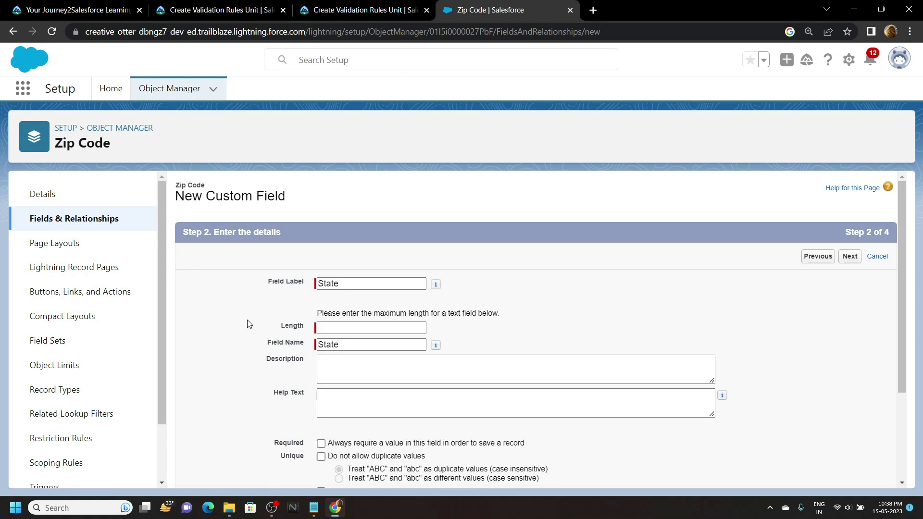
{"action": "left_click", "coordinate": [333, 329]}
{"action": "type", "text": "2"}
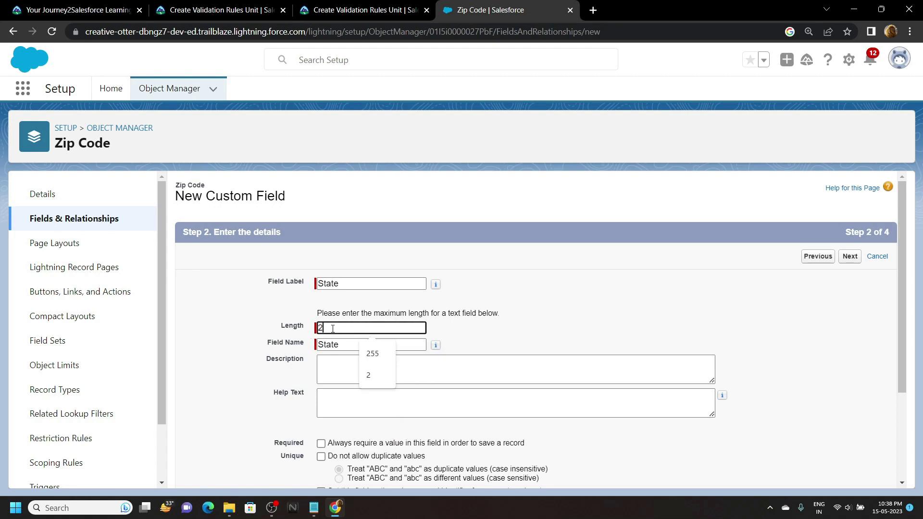
{"action": "left_click", "coordinate": [264, 365]}
- Make State visible to every profile, save it, and start another field
{"action": "scroll", "coordinate": [264, 365], "scroll_direction": "down", "scroll_amount": 3}
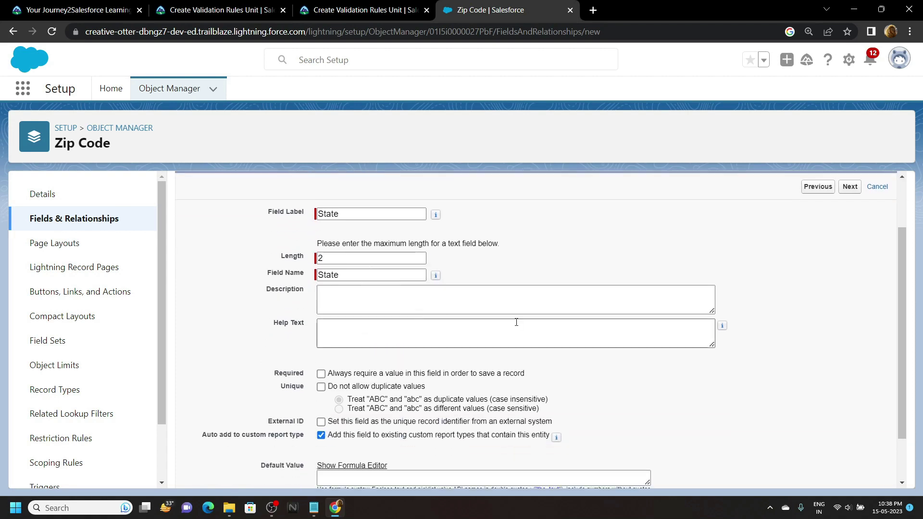
{"action": "left_click", "coordinate": [850, 474]}
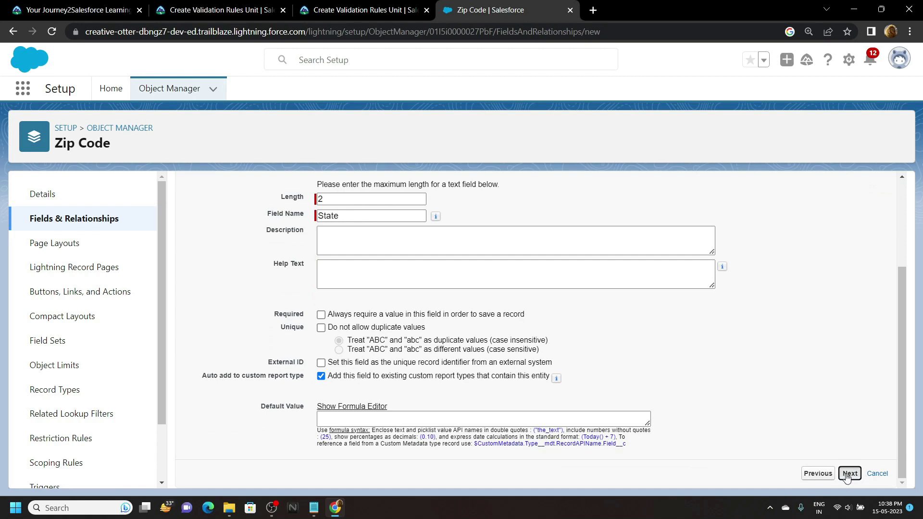
{"action": "left_click", "coordinate": [667, 369]}
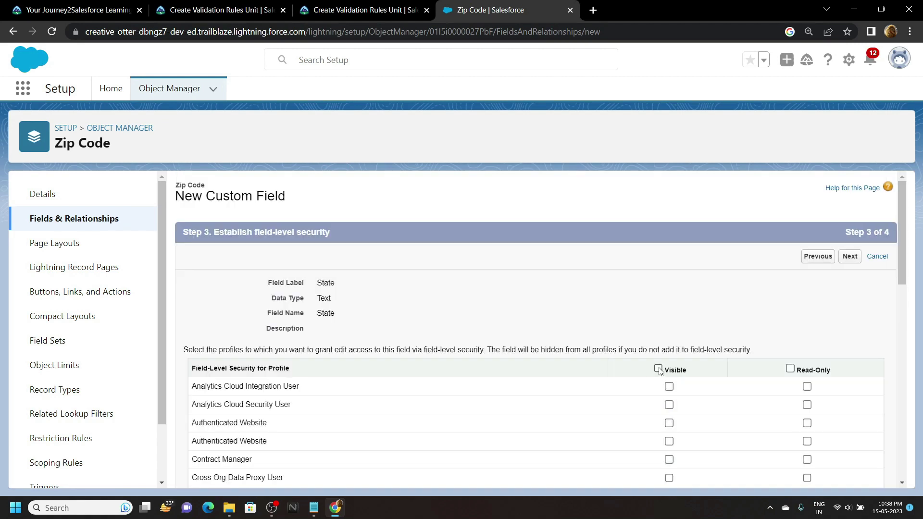
{"action": "left_click", "coordinate": [658, 369]}
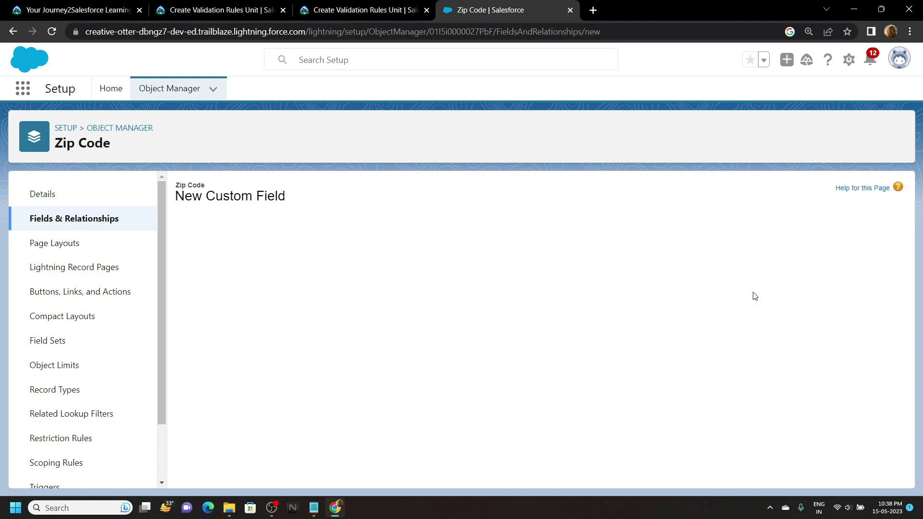
{"action": "left_click", "coordinate": [834, 259]}
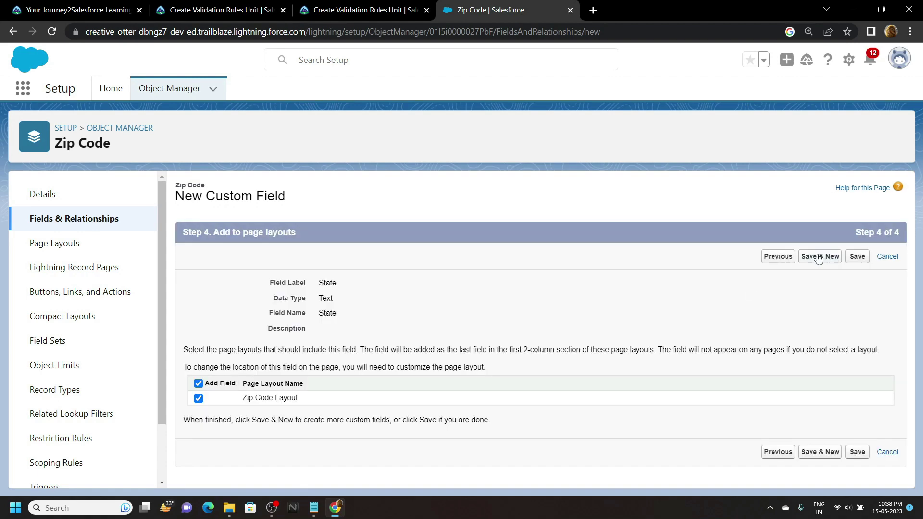
{"action": "scroll", "coordinate": [362, 345], "scroll_direction": "down", "scroll_amount": 10}
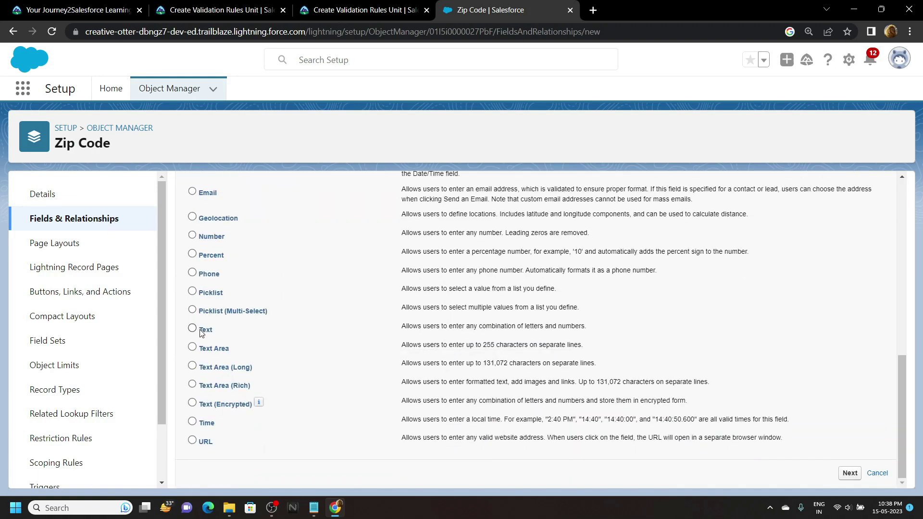
- Enter City as the Text field label with a maximum length of 80
{"action": "left_click", "coordinate": [847, 474]}
{"action": "left_click", "coordinate": [154, 5]}
{"action": "scroll", "coordinate": [171, 324], "scroll_direction": "down", "scroll_amount": 2}
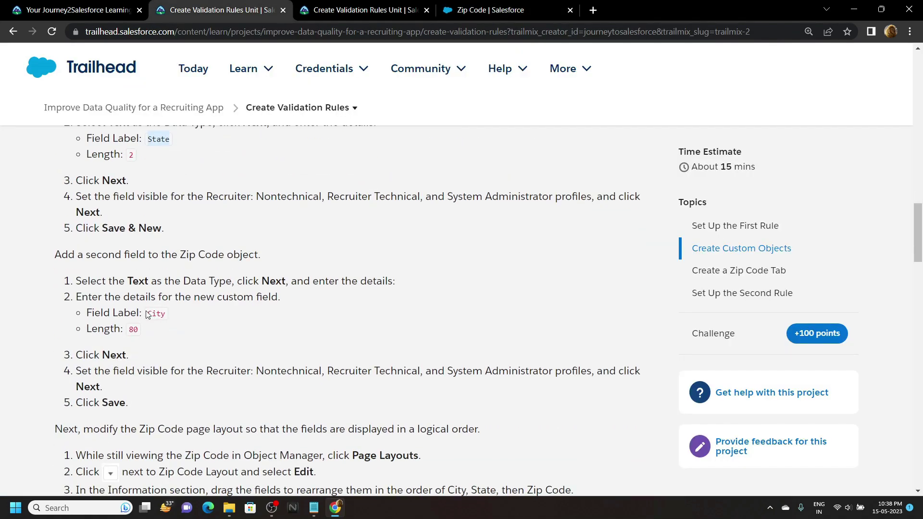
{"action": "left_click", "coordinate": [491, 10]}
{"action": "type", "text": "City"}
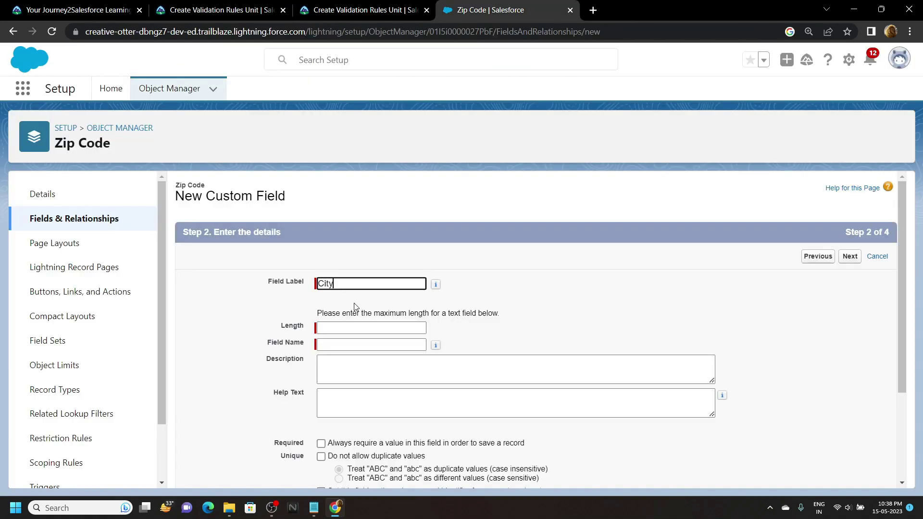
{"action": "left_click", "coordinate": [346, 326]}
{"action": "left_click", "coordinate": [347, 326]}
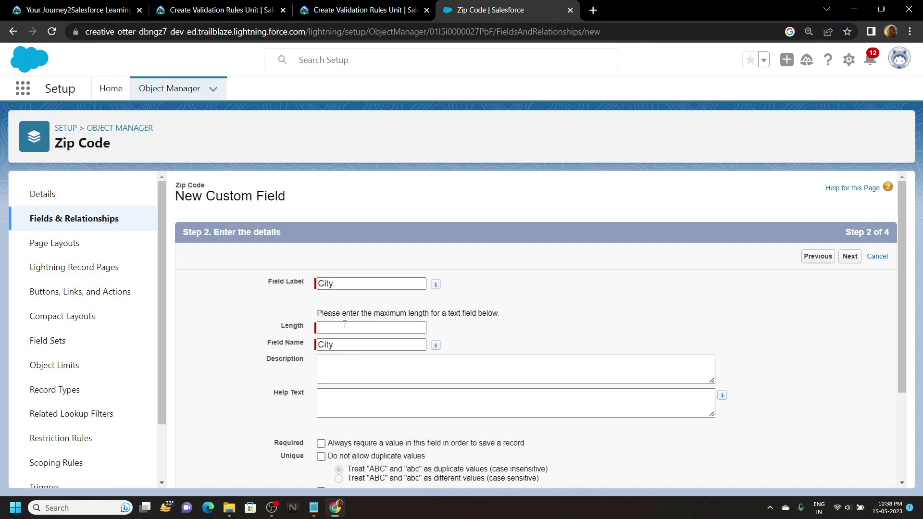
{"action": "type", "text": "80"}
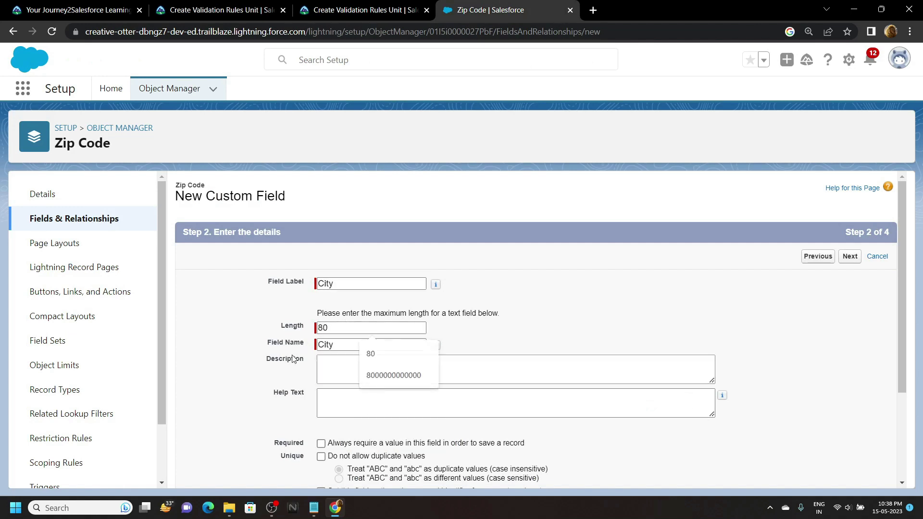
{"action": "left_click", "coordinate": [323, 361]}
- Accept the default visibility and Zip Code Layout placement, and save the City field
{"action": "scroll", "coordinate": [788, 305], "scroll_direction": "down", "scroll_amount": 1}
{"action": "left_click", "coordinate": [850, 218]}
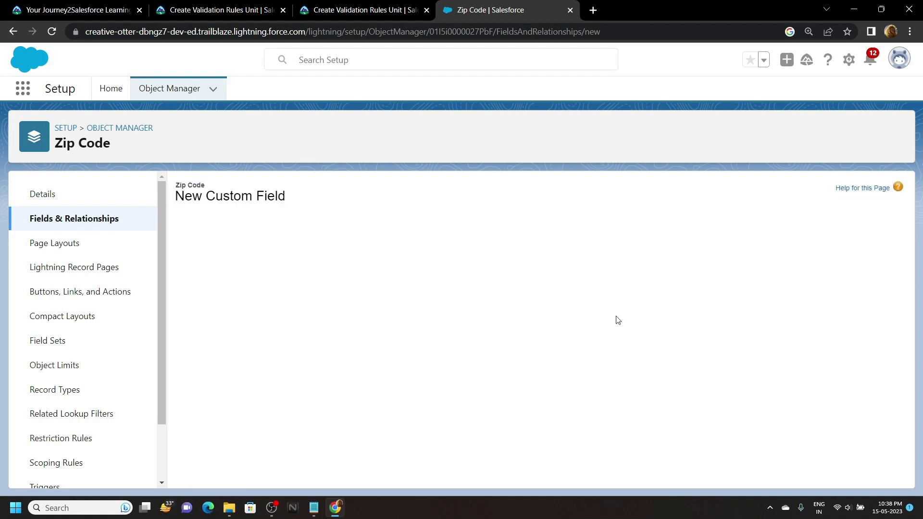
{"action": "left_click", "coordinate": [850, 257]}
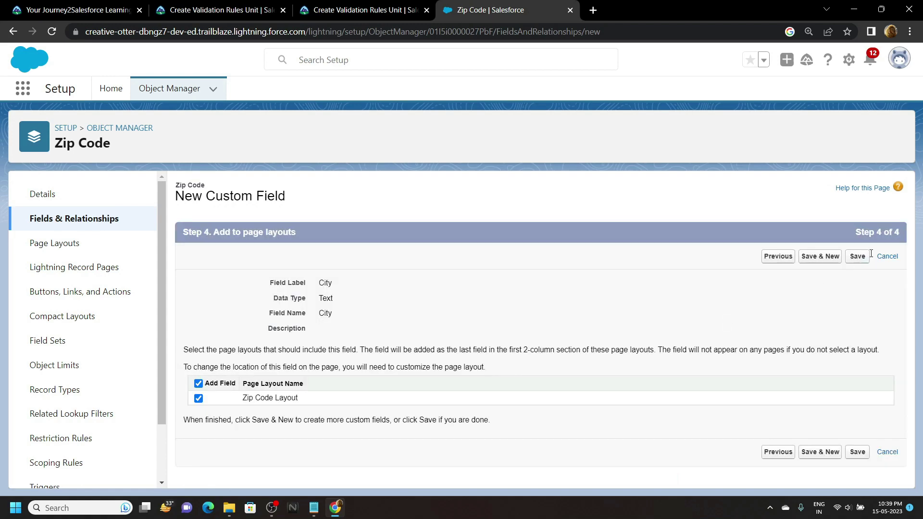
{"action": "left_click", "coordinate": [859, 257]}
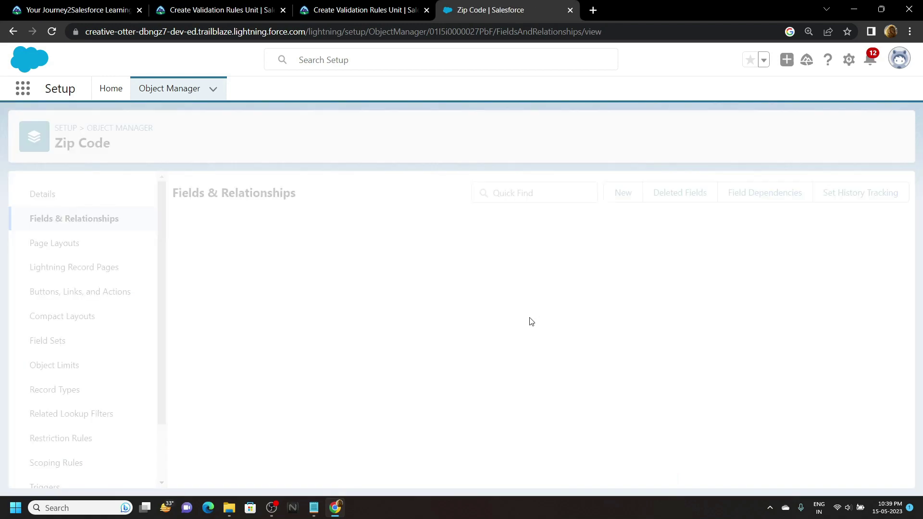
- Edit the Zip Code Layout to move City above State, then return to Setup Home
{"action": "left_click", "coordinate": [108, 244]}
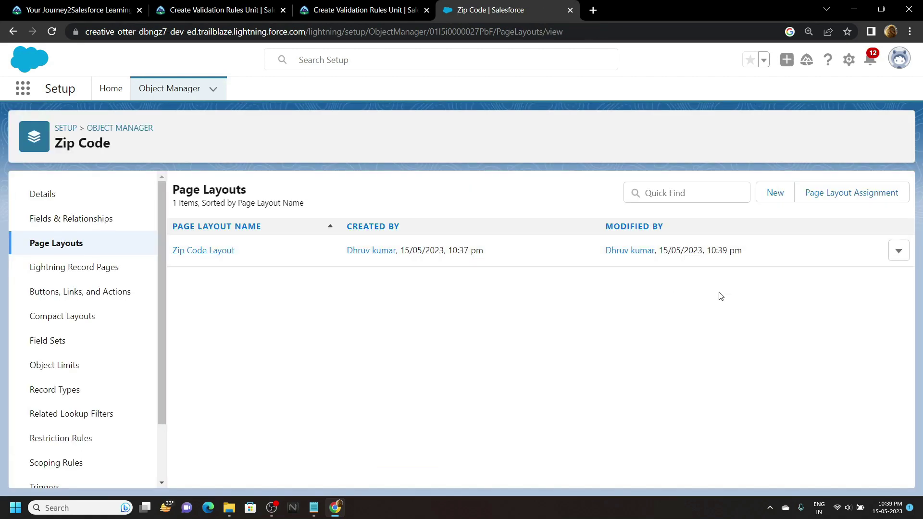
{"action": "left_click", "coordinate": [893, 253]}
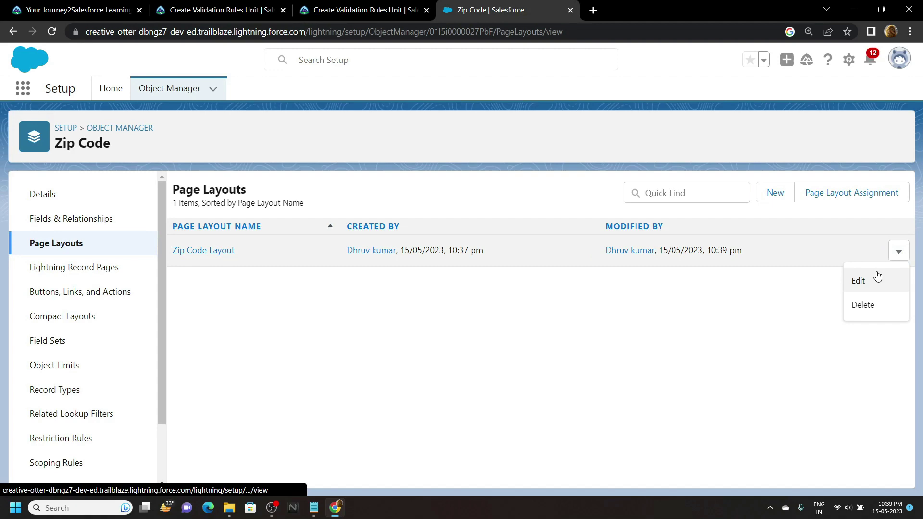
{"action": "left_click", "coordinate": [878, 278]}
{"action": "scroll", "coordinate": [263, 345], "scroll_direction": "down", "scroll_amount": 5}
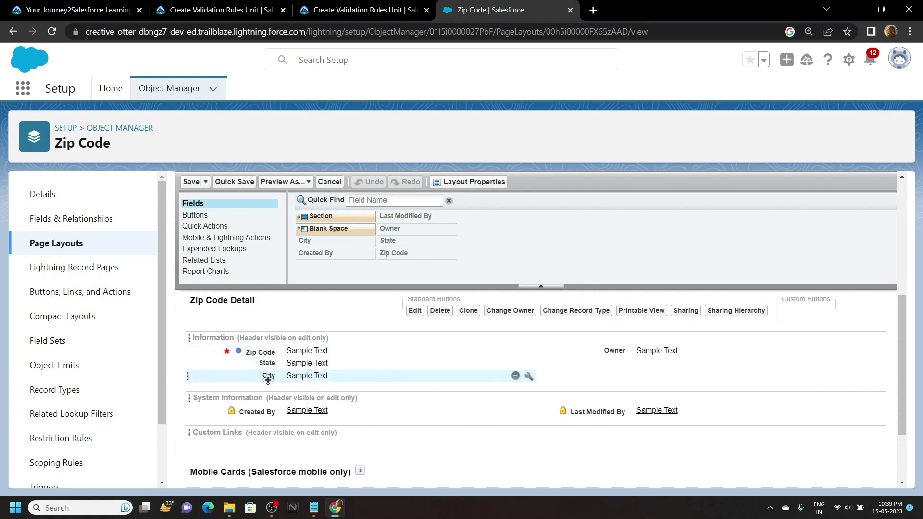
{"action": "mouse_move", "coordinate": [268, 379]}
{"action": "left_mouse_down"}
{"action": "mouse_move", "coordinate": [267, 353]}
{"action": "mouse_move", "coordinate": [268, 364]}
{"action": "left_mouse_up"}
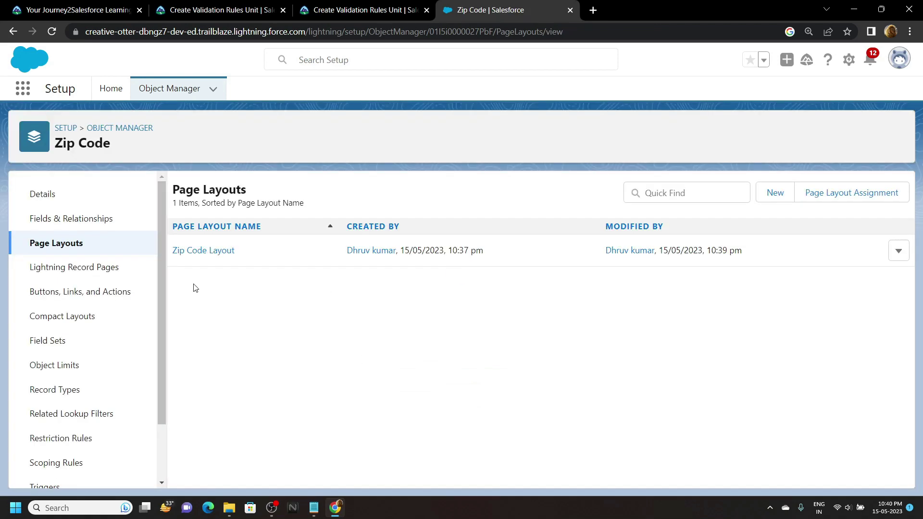
{"action": "left_click", "coordinate": [112, 86]}
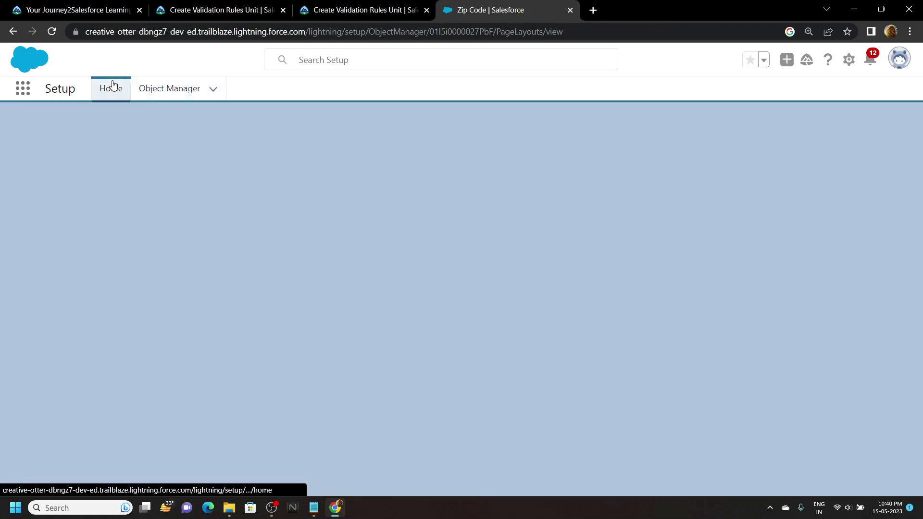
- Search Setup and open the Tabs settings page
{"action": "left_click", "coordinate": [84, 128]}
{"action": "type", "text": "r"}
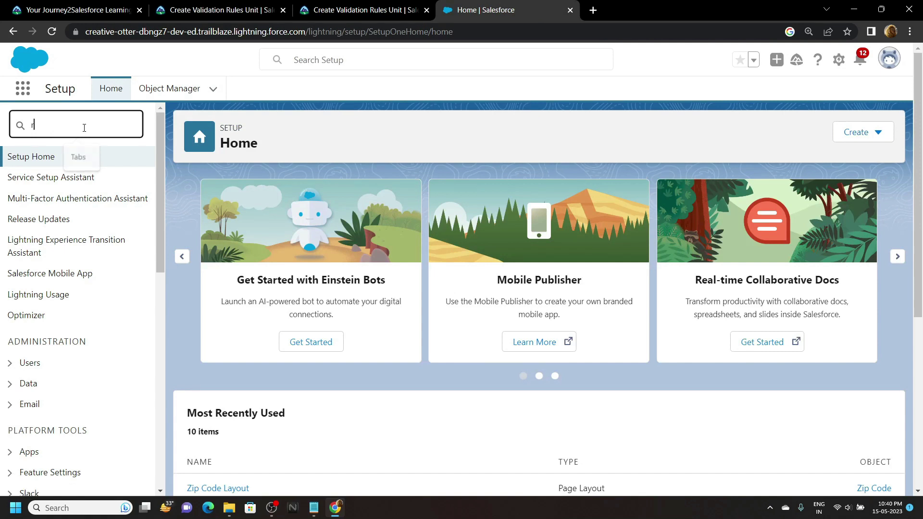
{"action": "type", "text": "ab"}
{"action": "left_click", "coordinate": [50, 220]}
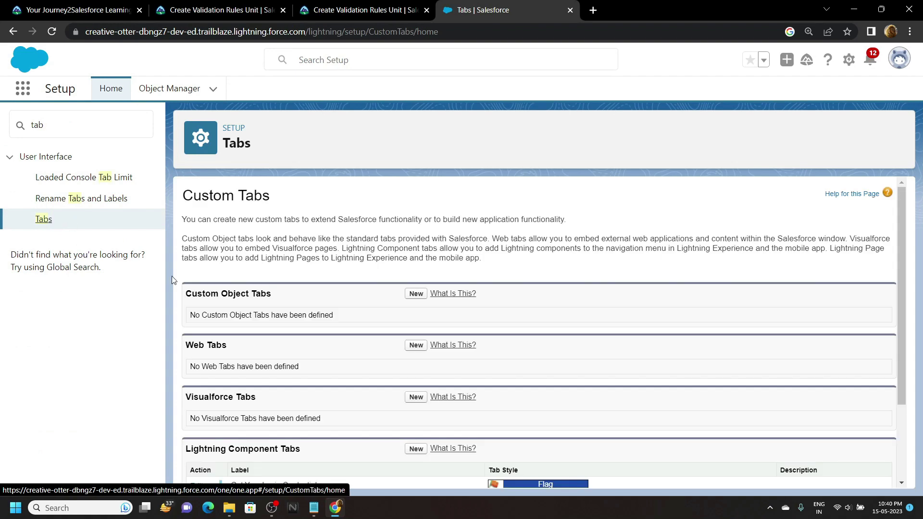
{"action": "left_click_drag", "start_coordinate": [187, 295], "coordinate": [272, 297]}
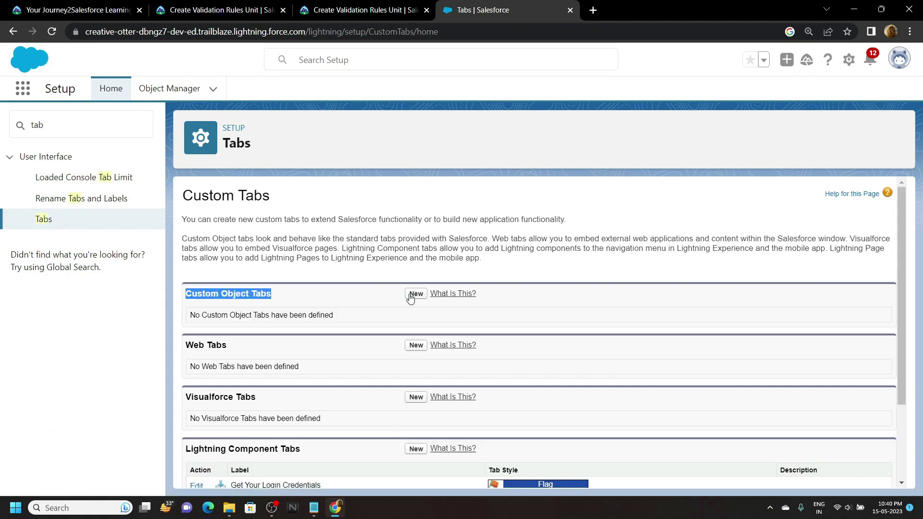
- Start a new custom object tab for Zip Code with the Map tab style
{"action": "left_click", "coordinate": [415, 295]}
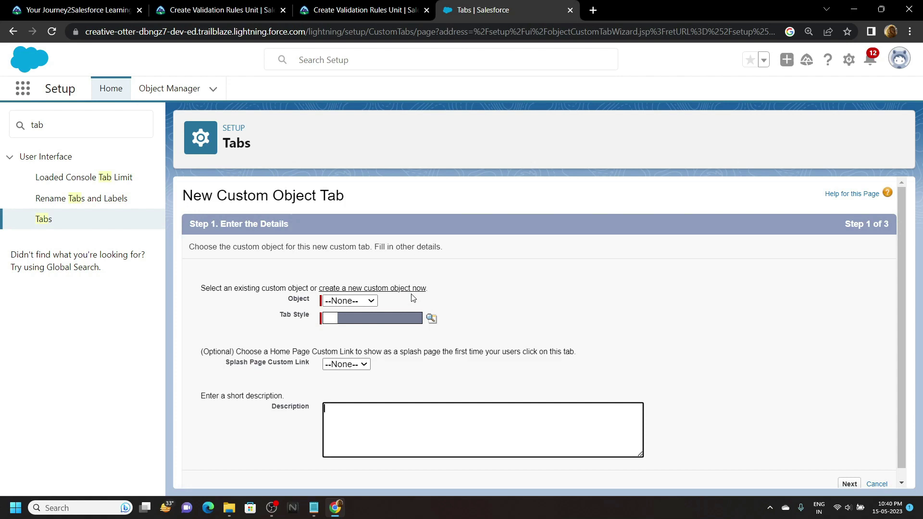
{"action": "left_click", "coordinate": [362, 302]}
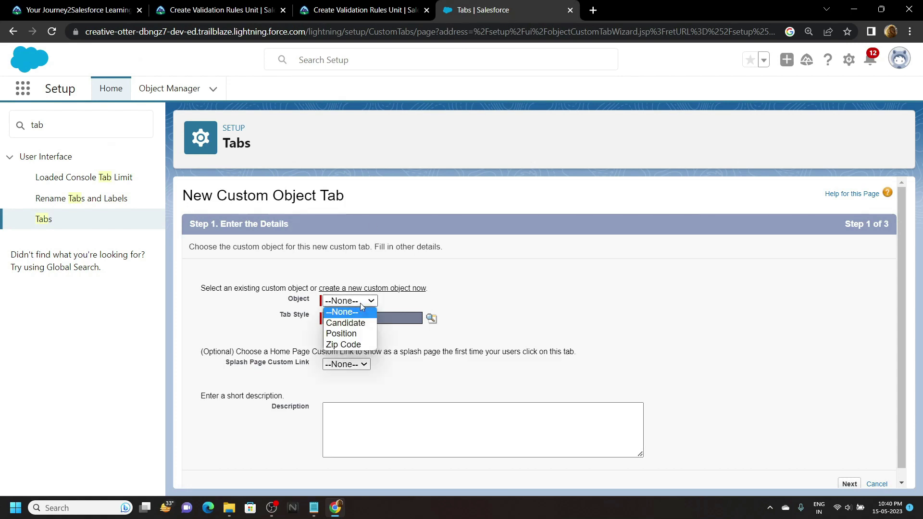
{"action": "left_click", "coordinate": [362, 344]}
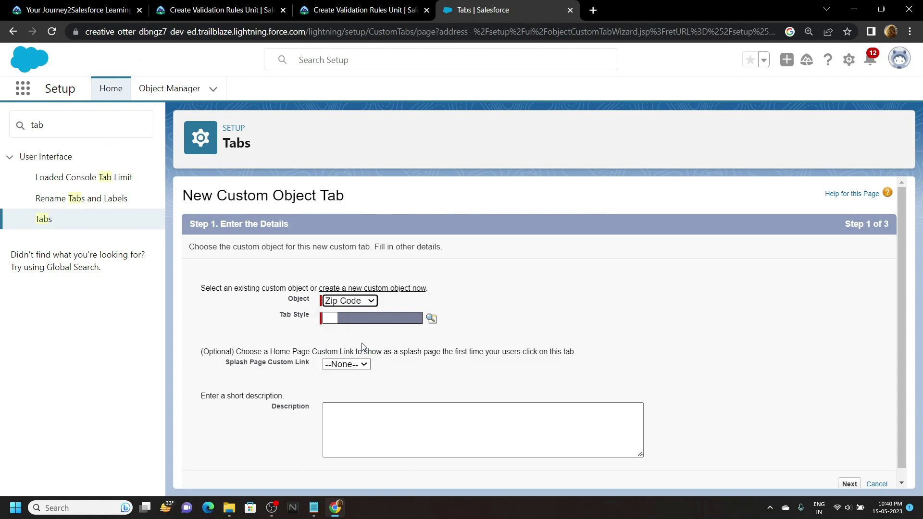
{"action": "left_click", "coordinate": [432, 318]}
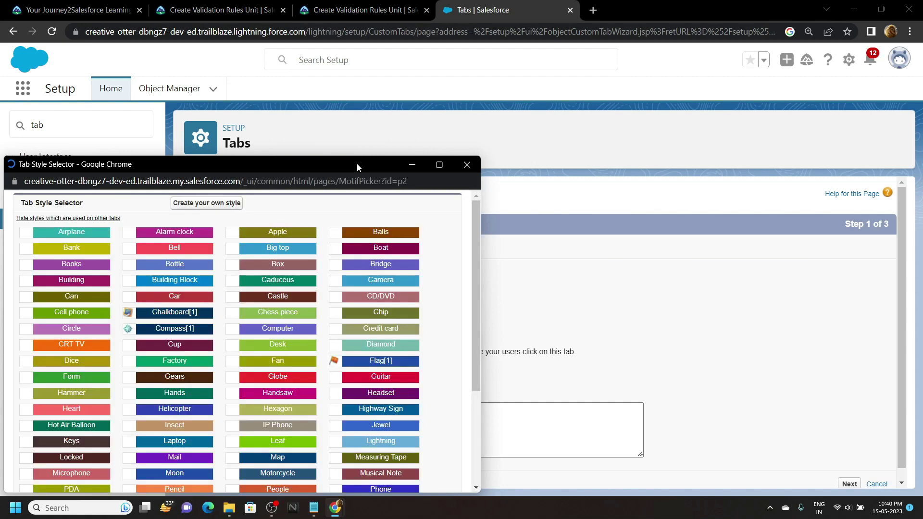
{"action": "left_click_drag", "start_coordinate": [357, 163], "coordinate": [483, 65]}
{"action": "scroll", "coordinate": [385, 288], "scroll_direction": "down", "scroll_amount": 3}
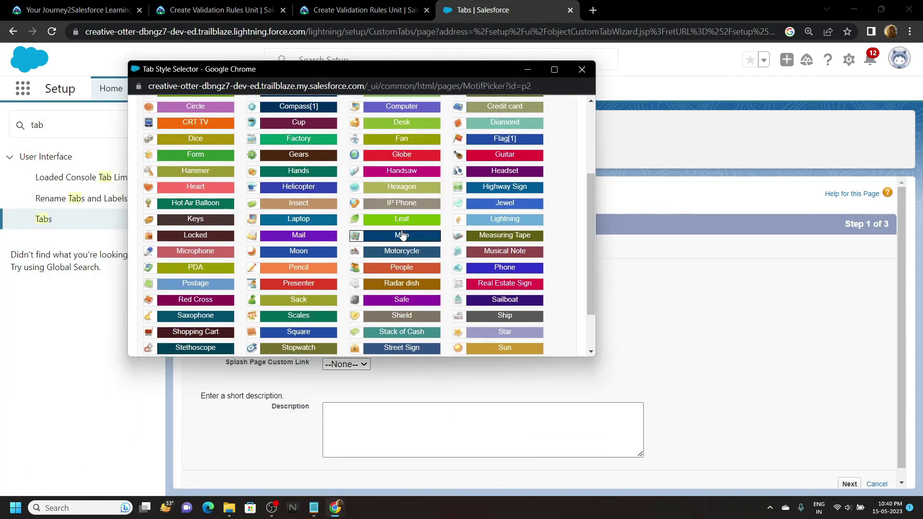
{"action": "left_click", "coordinate": [407, 239]}
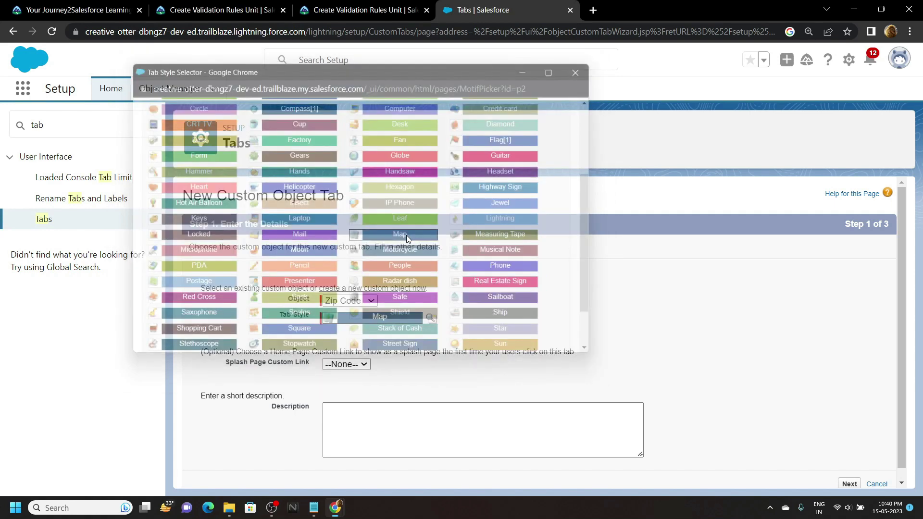
- Keep default profile visibility, exclude the tab from all custom apps, and save
{"action": "scroll", "coordinate": [827, 405], "scroll_direction": "down", "scroll_amount": 1}
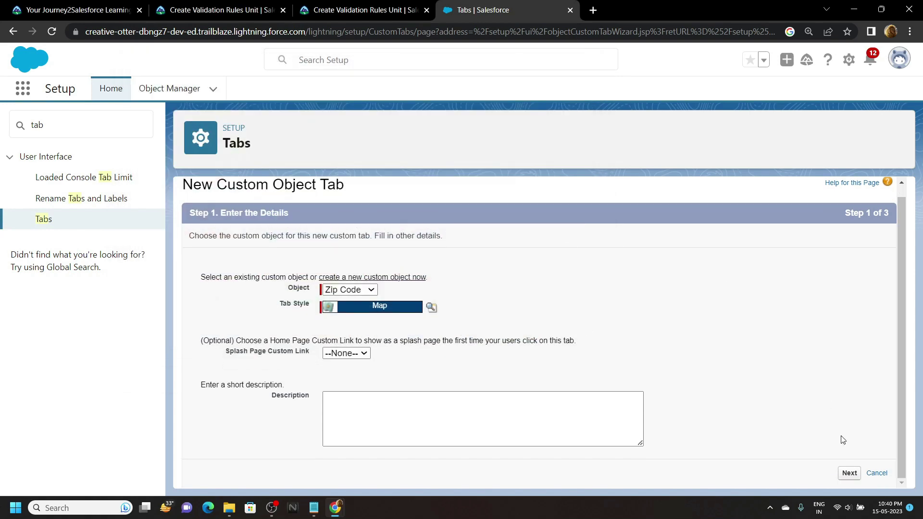
{"action": "left_click", "coordinate": [849, 474]}
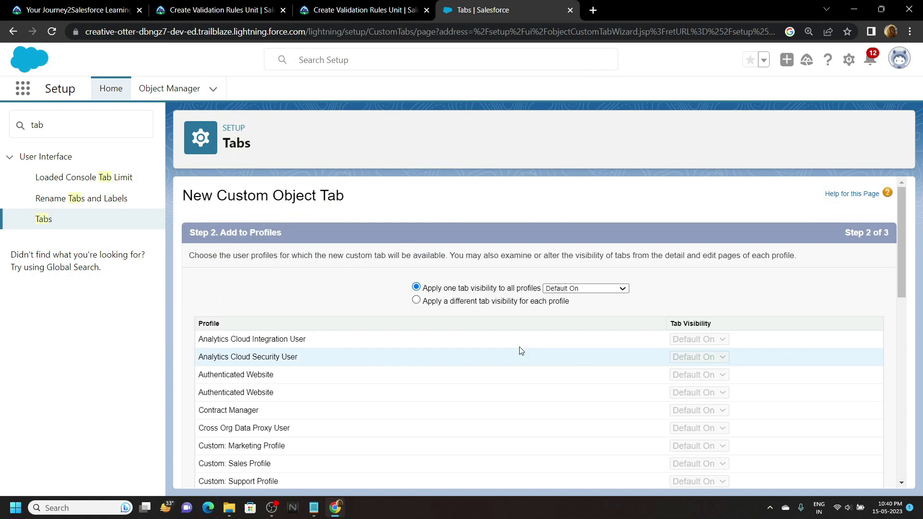
{"action": "scroll", "coordinate": [625, 337], "scroll_direction": "down", "scroll_amount": 10}
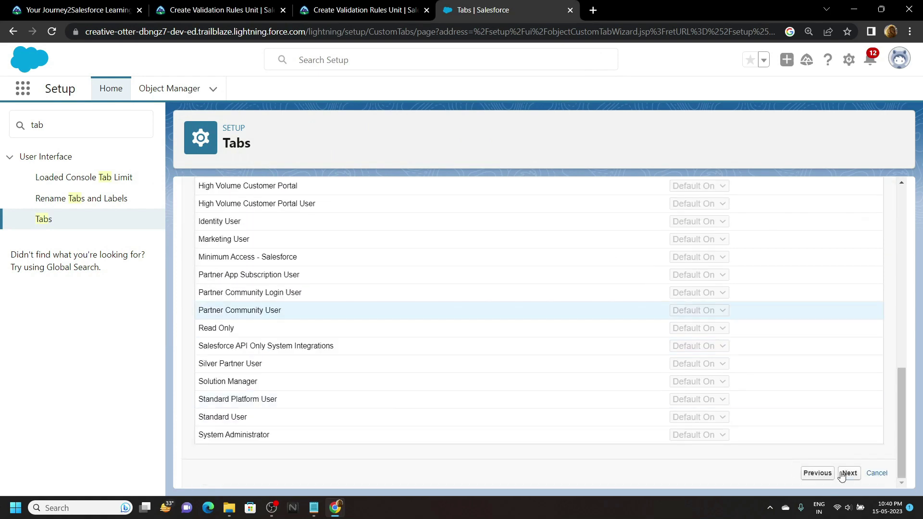
{"action": "left_click", "coordinate": [859, 474]}
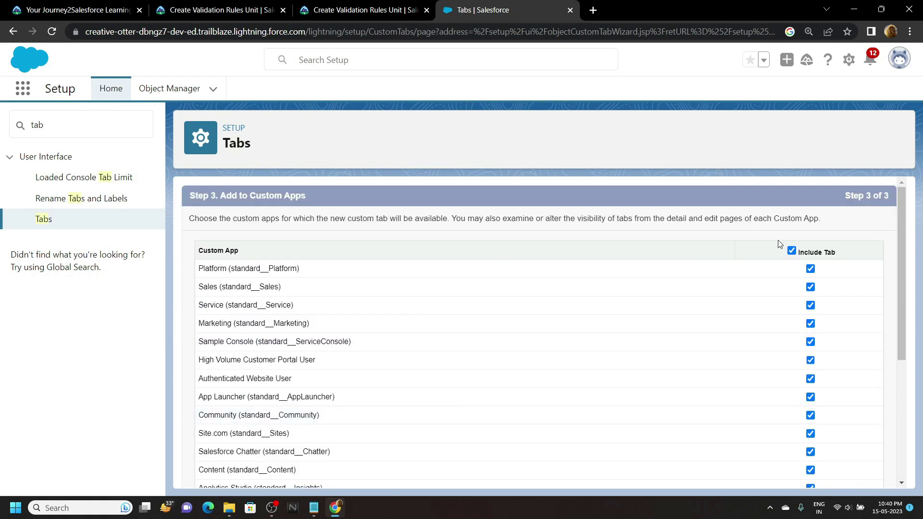
{"action": "left_click", "coordinate": [791, 251]}
{"action": "scroll", "coordinate": [697, 356], "scroll_direction": "down", "scroll_amount": 5}
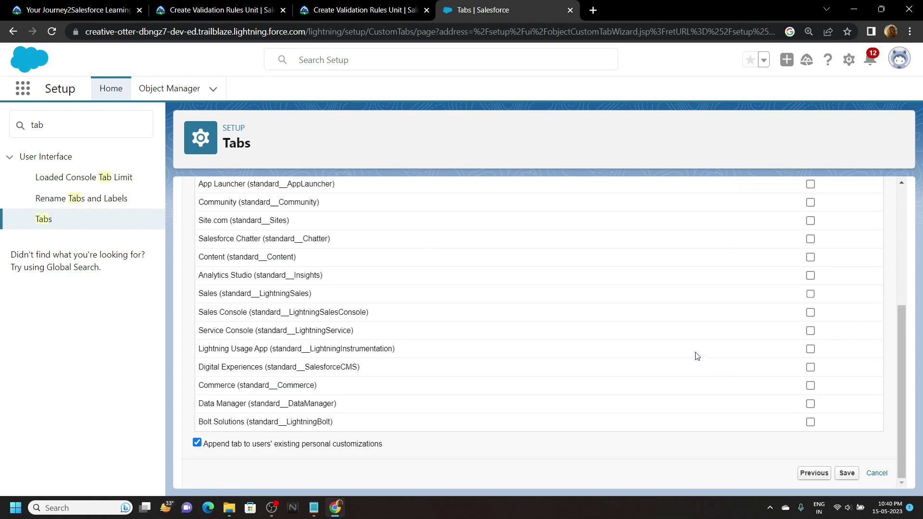
{"action": "left_click", "coordinate": [848, 474]}
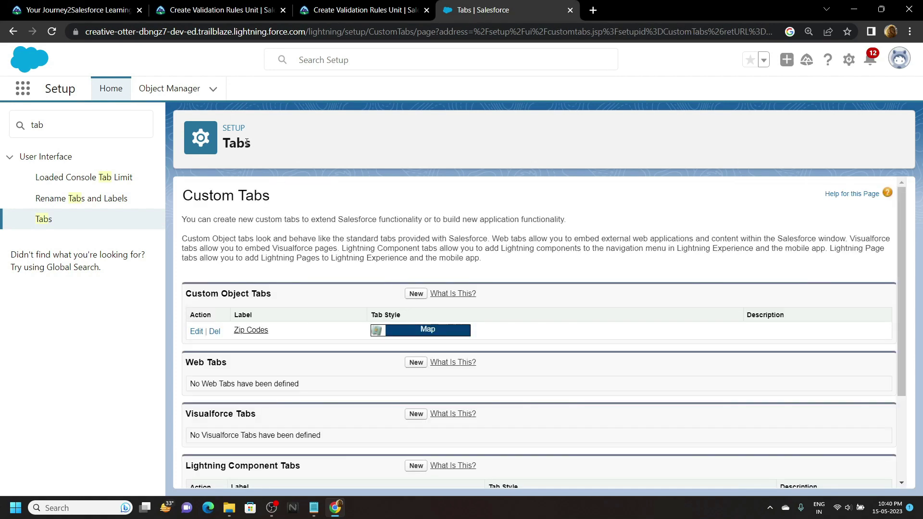
- Find the Candidate object and start a new validation rule on it
{"action": "left_click", "coordinate": [195, 96]}
{"action": "left_click", "coordinate": [647, 133]}
{"action": "type", "text": "candidate"}
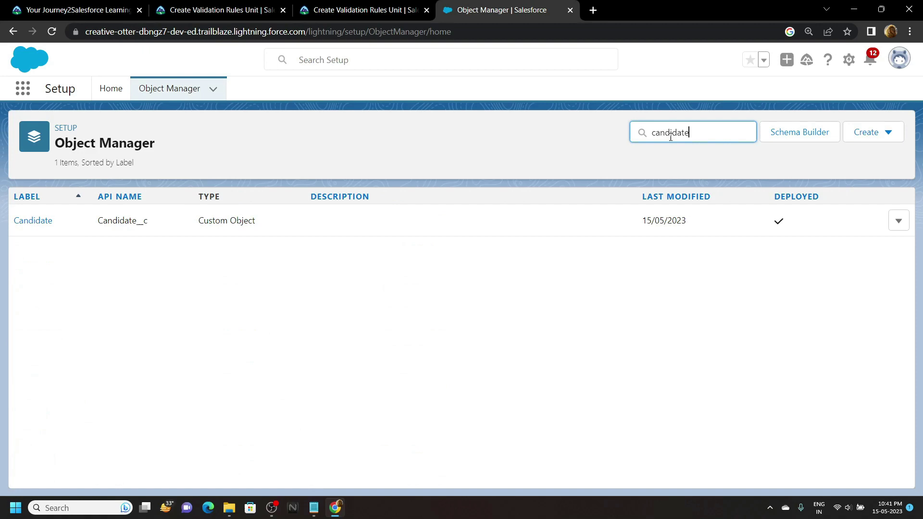
{"action": "left_click", "coordinate": [37, 222]}
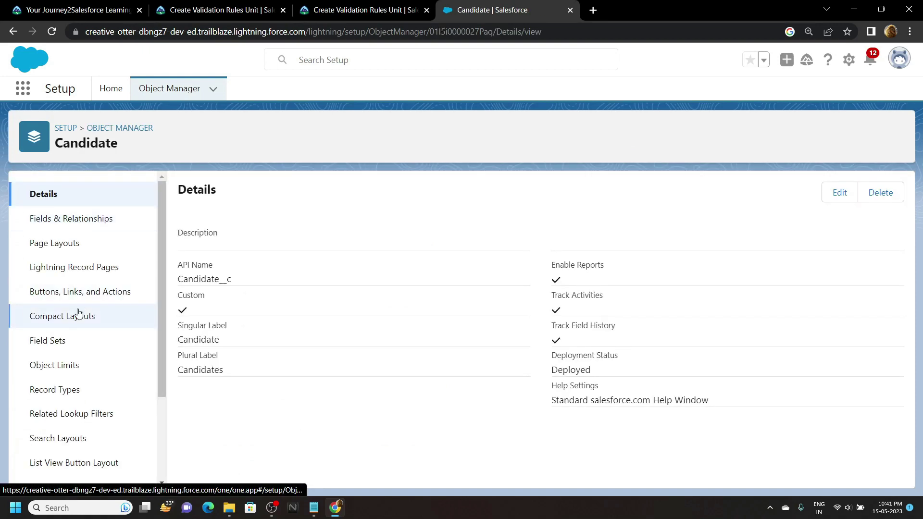
{"action": "scroll", "coordinate": [82, 316], "scroll_direction": "down", "scroll_amount": 3}
{"action": "left_click", "coordinate": [79, 471]}
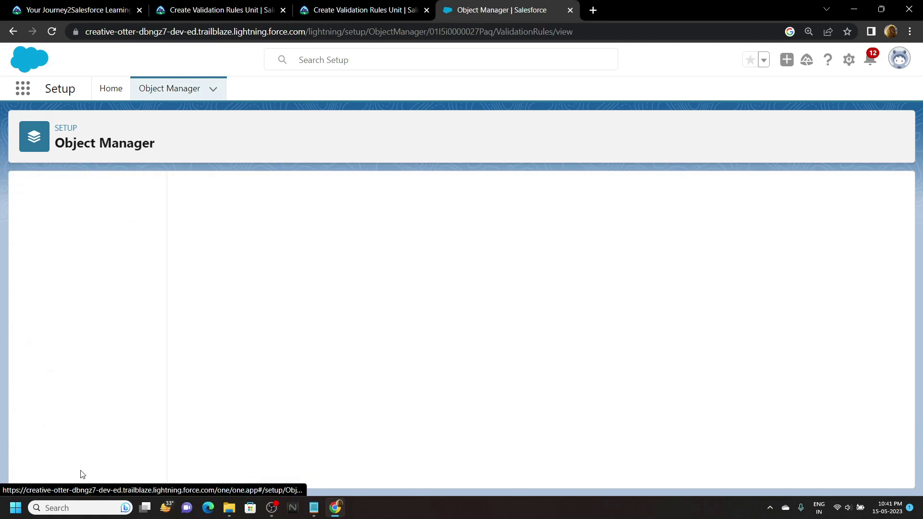
{"action": "left_click", "coordinate": [890, 191]}
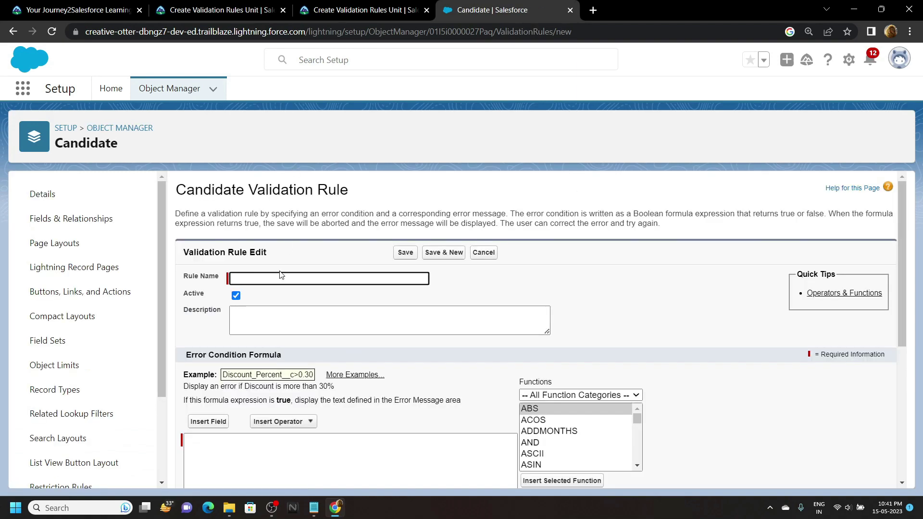
- Enter Zip_Code_Consistent_with_State as the rule name, copied from Trailhead
{"action": "left_click", "coordinate": [202, 5]}
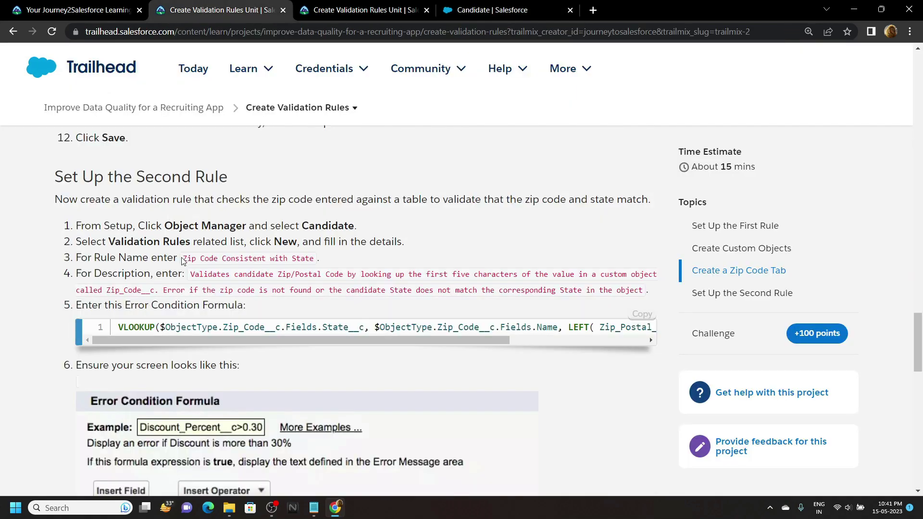
{"action": "left_click_drag", "start_coordinate": [183, 262], "coordinate": [315, 260]}
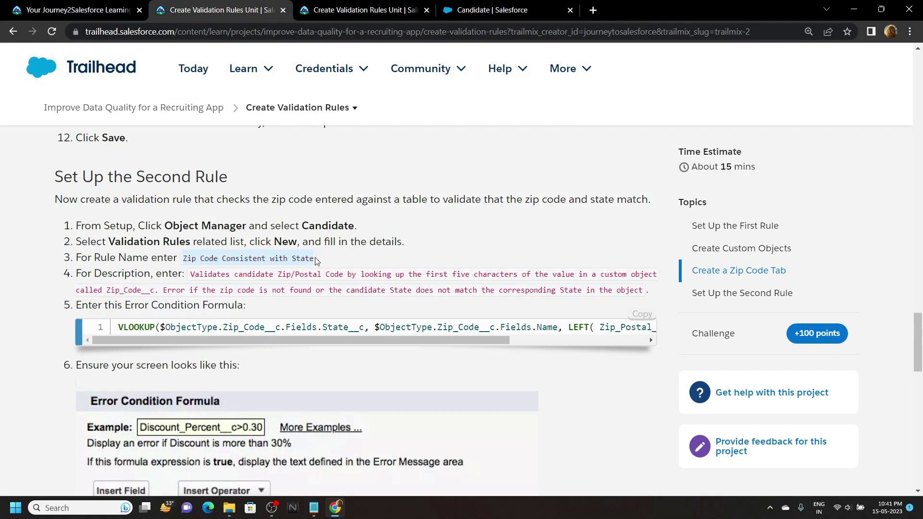
{"action": "key", "text": "ctrl+c"}
{"action": "left_click", "coordinate": [548, 10]}
{"action": "key", "text": "ctrl+v"}
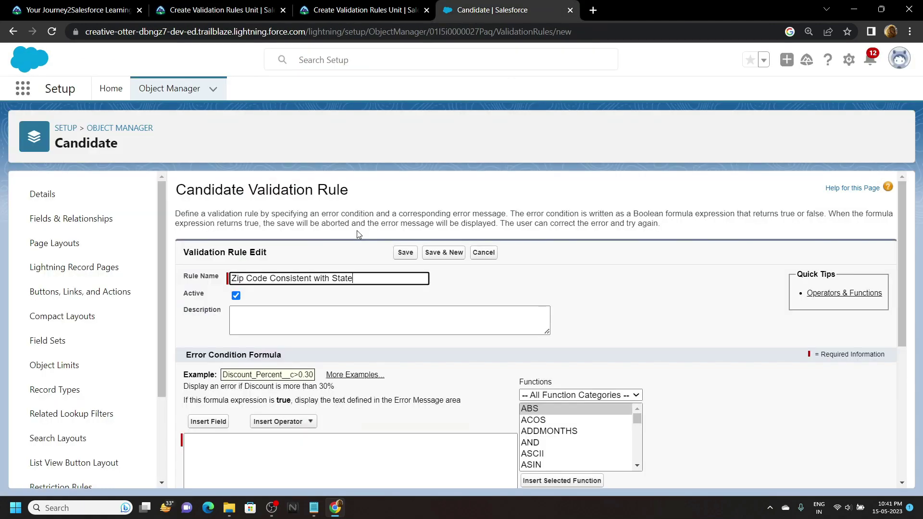
- Paste the zip-code lookup description from Trailhead into the Description field
{"action": "left_click", "coordinate": [231, 9]}
{"action": "left_click_drag", "start_coordinate": [189, 275], "coordinate": [640, 292]}
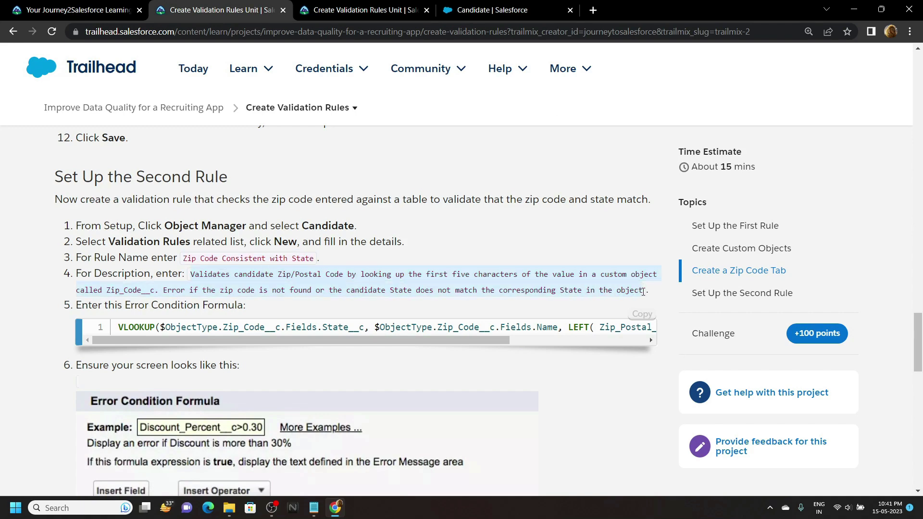
{"action": "key", "text": "ctrl+c"}
{"action": "left_click", "coordinate": [533, 9]}
{"action": "left_click", "coordinate": [335, 322]}
{"action": "key", "text": "ctrl+v"}
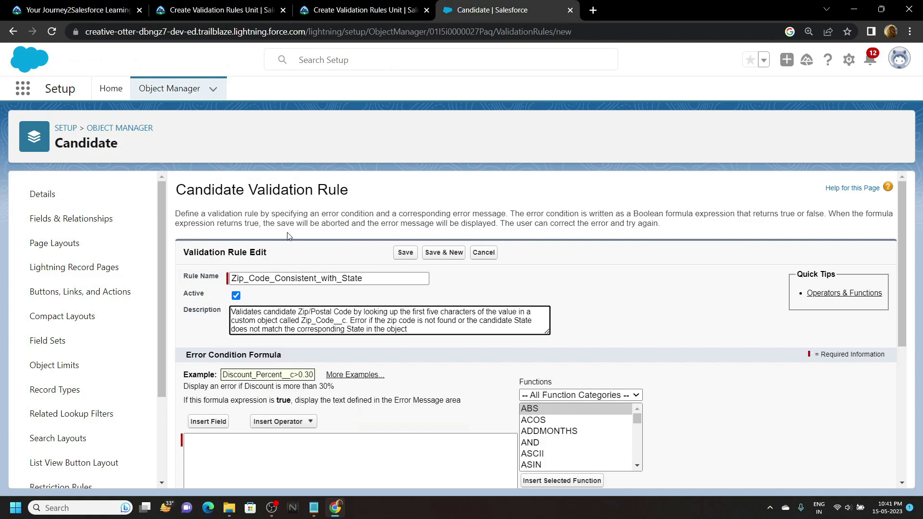
- Copy the VLOOKUP error condition formula from Trailhead and place the caret in the formula box
{"action": "key", "text": "ctrl+2"}
{"action": "left_click", "coordinate": [638, 255]}
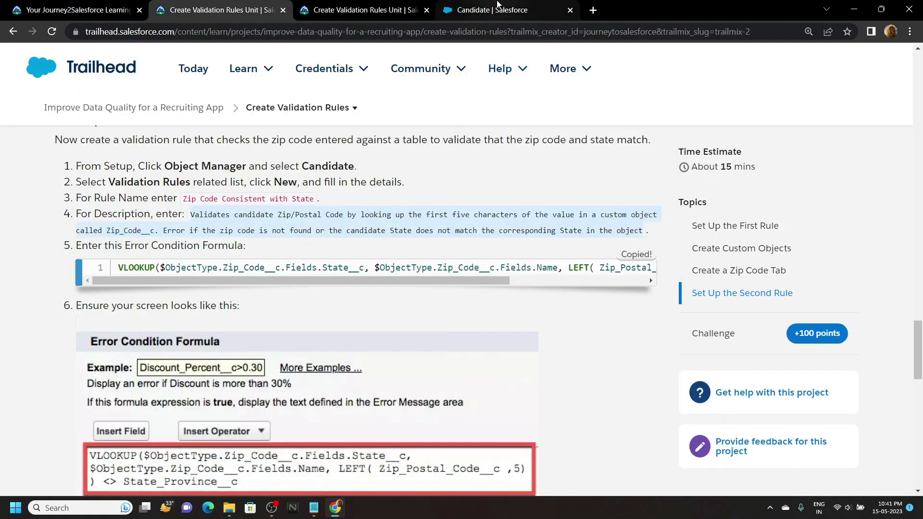
{"action": "left_click", "coordinate": [498, 5]}
{"action": "scroll", "coordinate": [371, 351], "scroll_direction": "down", "scroll_amount": 4}
{"action": "left_click", "coordinate": [337, 326]}
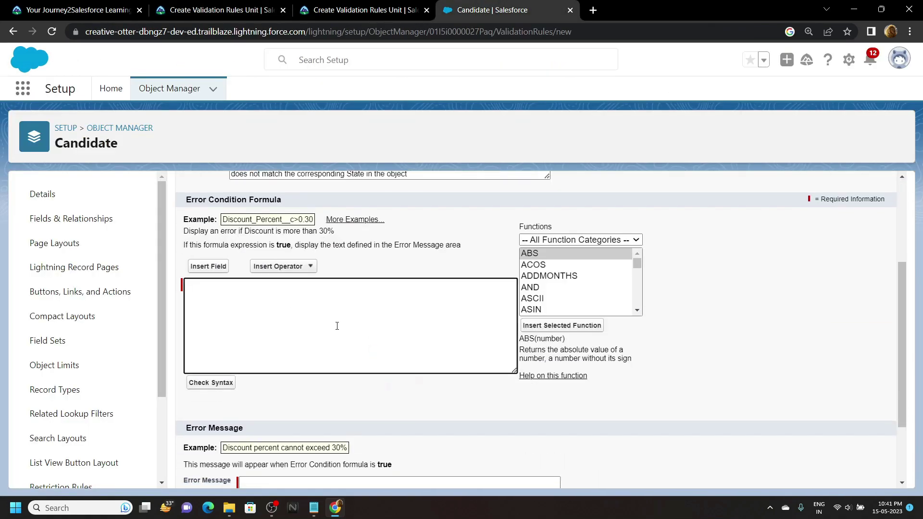
- Paste the VLOOKUP zip/state formula as the error condition and check its syntax
{"action": "key", "text": "ctrl+v"}
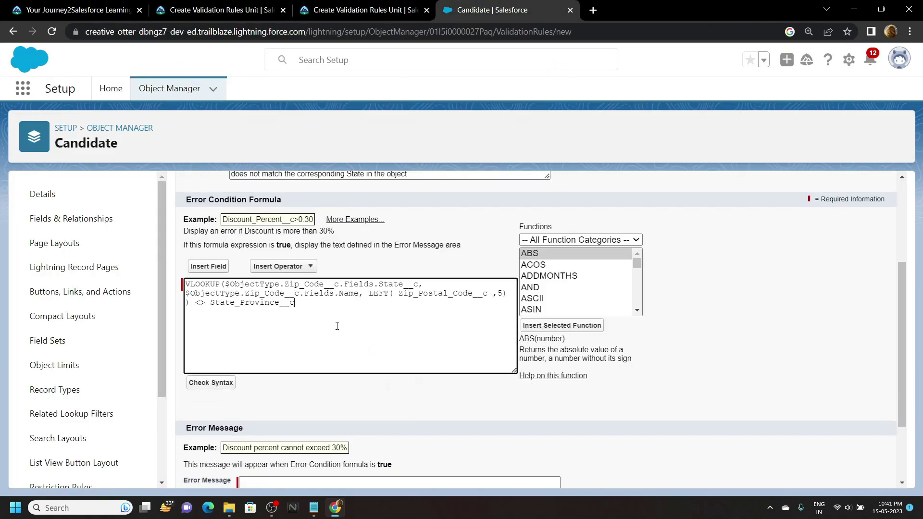
{"action": "left_click", "coordinate": [211, 382]}
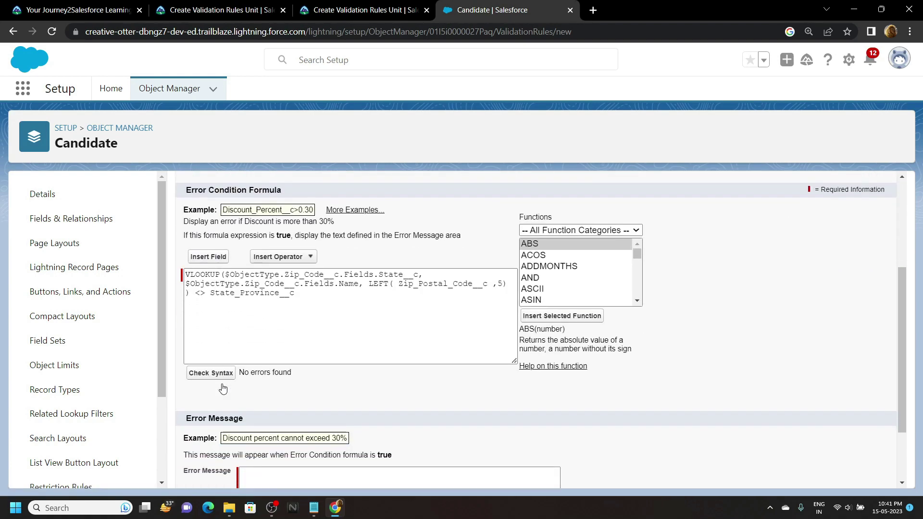
{"action": "scroll", "coordinate": [222, 388], "scroll_direction": "down", "scroll_amount": 1}
{"action": "left_click_drag", "start_coordinate": [239, 358], "coordinate": [313, 361]}
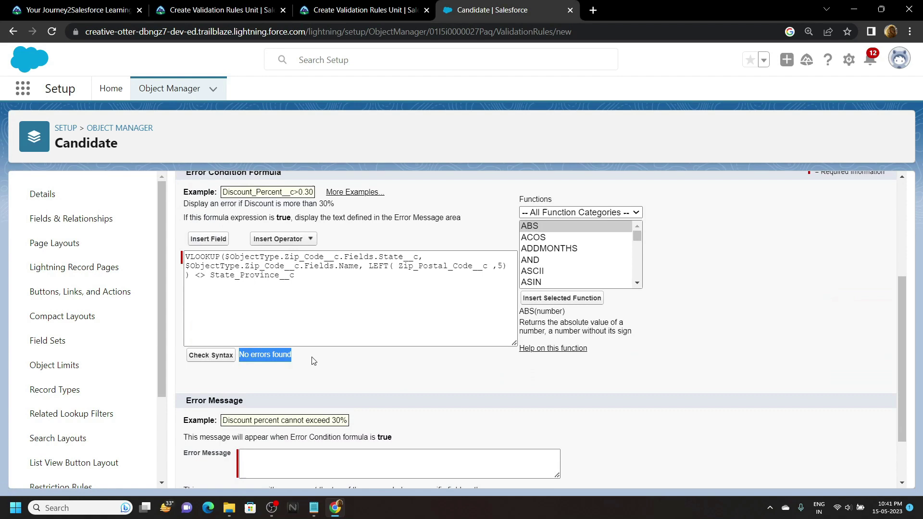
{"action": "scroll", "coordinate": [312, 360], "scroll_direction": "down", "scroll_amount": 2}
- Copy the error message from the Trailhead instructions into the Error Message field
{"action": "left_click", "coordinate": [303, 383]}
{"action": "left_click", "coordinate": [222, 9]}
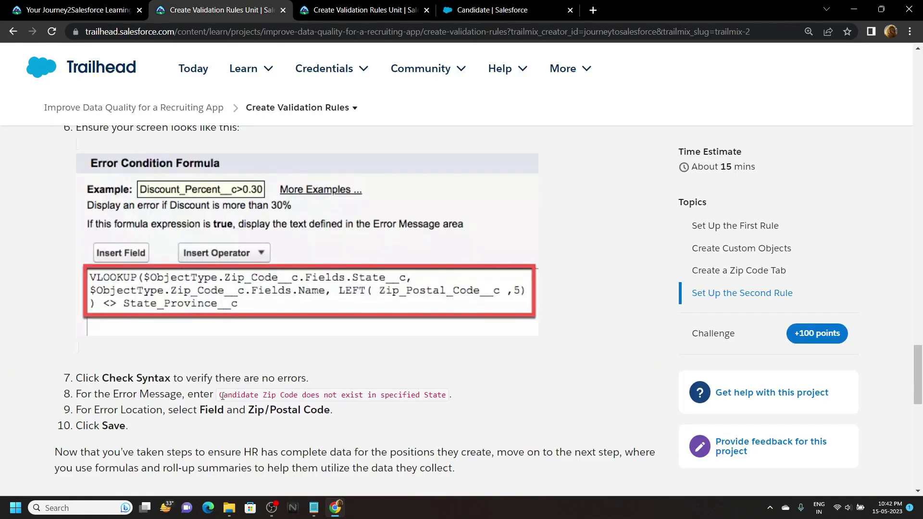
{"action": "left_click_drag", "start_coordinate": [230, 395], "coordinate": [453, 390]}
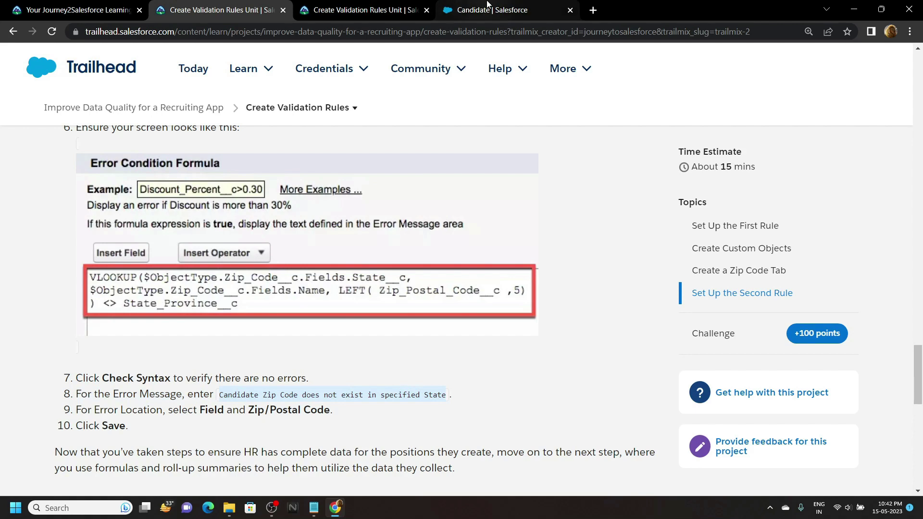
{"action": "left_click", "coordinate": [469, 8]}
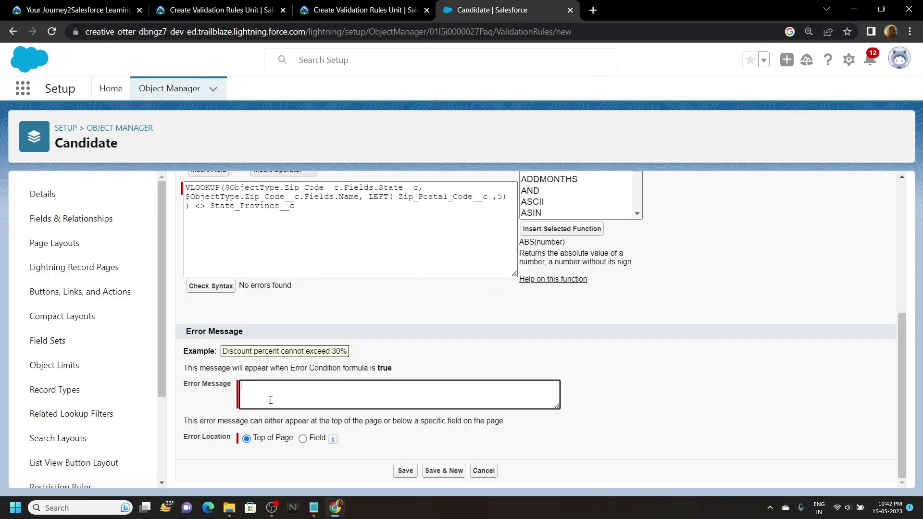
{"action": "key", "text": "ctrl+v"}
- Set the error location to the Zip_Postal_Code field and save the validation rule
{"action": "left_click", "coordinate": [302, 439]}
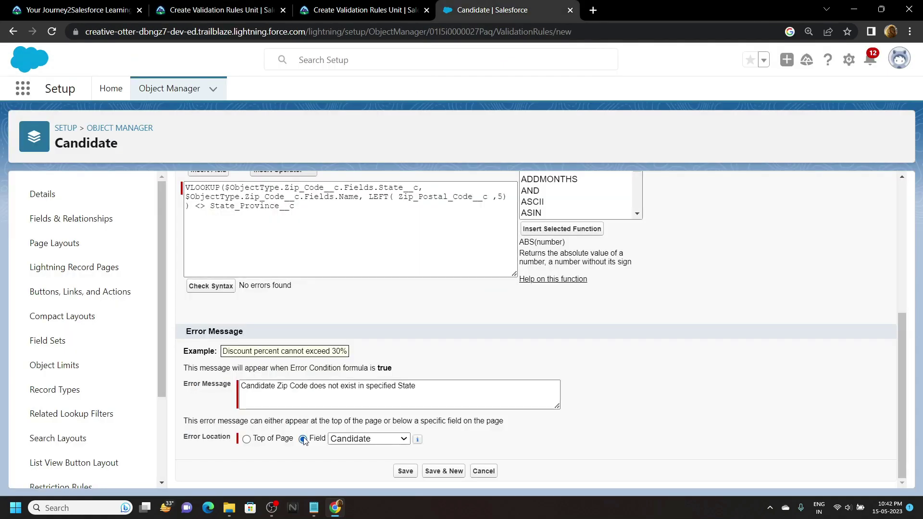
{"action": "left_click", "coordinate": [361, 440]}
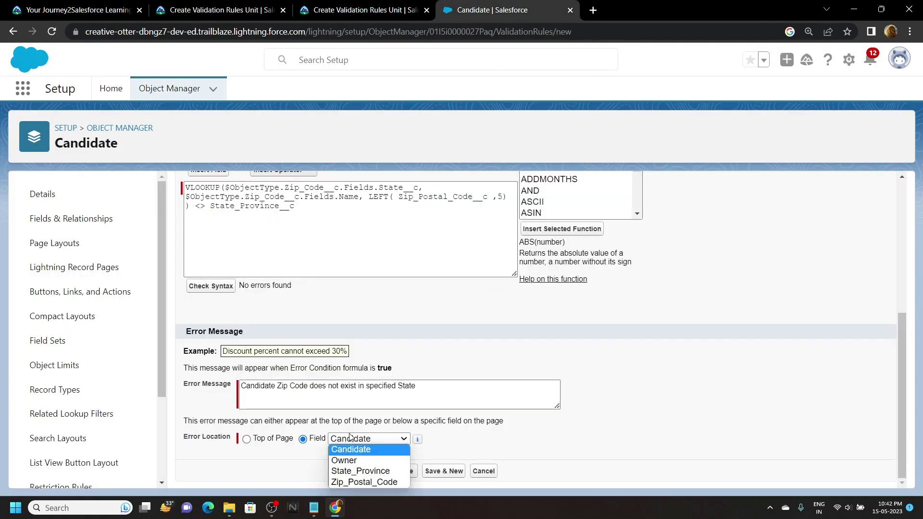
{"action": "left_click", "coordinate": [370, 483]}
{"action": "left_click", "coordinate": [403, 472]}
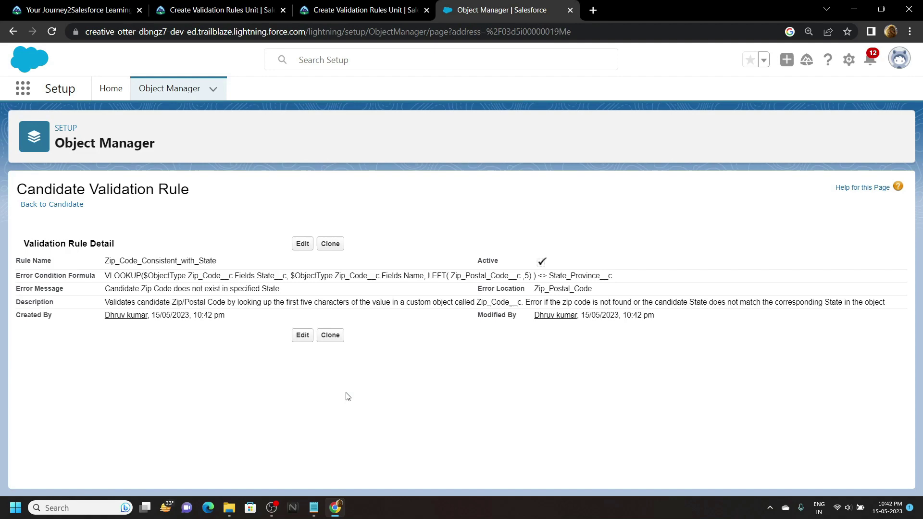
{"action": "left_click", "coordinate": [166, 4]}
- Verify the Trailhead step for 100 points, earning the Improve Data Quality for a Recruiting App badge
{"action": "scroll", "coordinate": [156, 364], "scroll_direction": "down", "scroll_amount": 10}
{"action": "scroll", "coordinate": [154, 362], "scroll_direction": "up", "scroll_amount": 1}
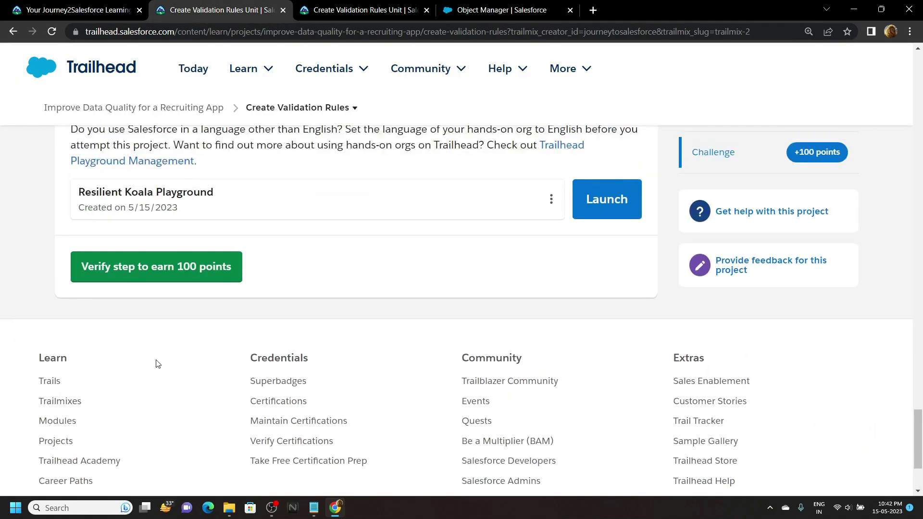
{"action": "left_click", "coordinate": [180, 277]}
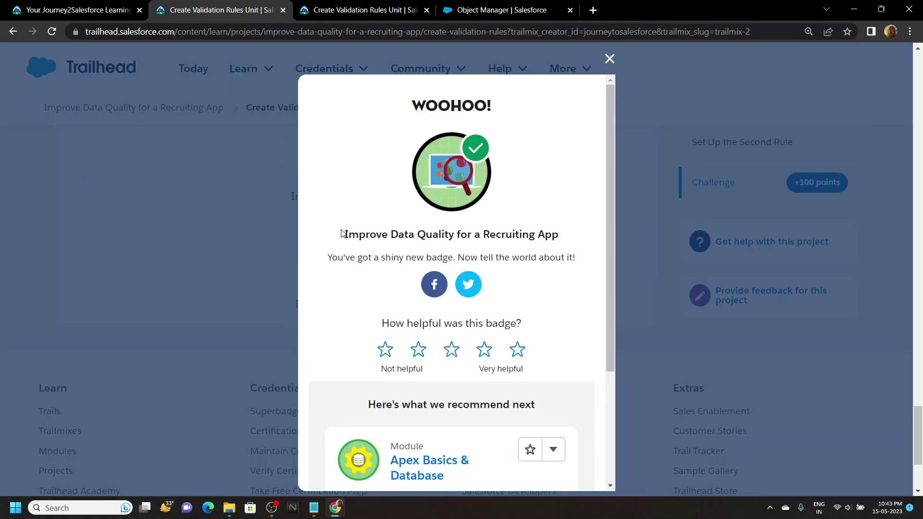
{"action": "left_click_drag", "start_coordinate": [352, 233], "coordinate": [595, 234]}
{"action": "left_click", "coordinate": [595, 234]}
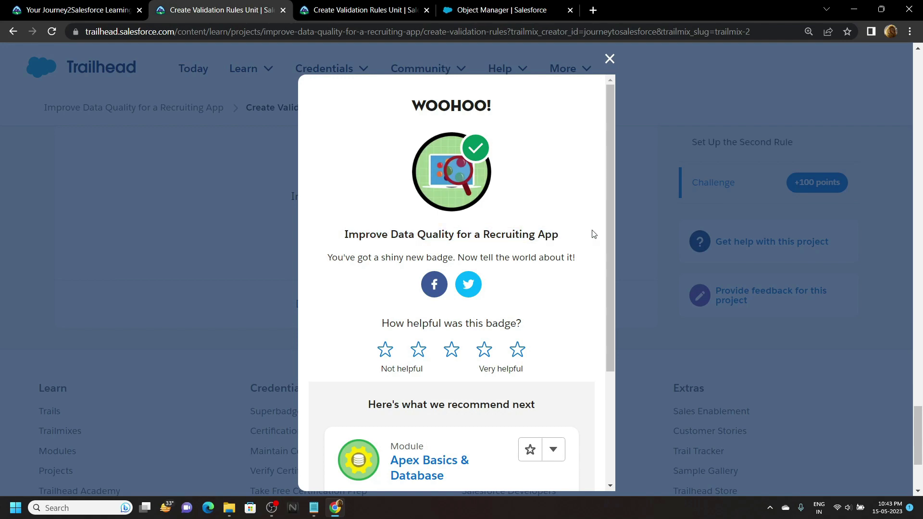